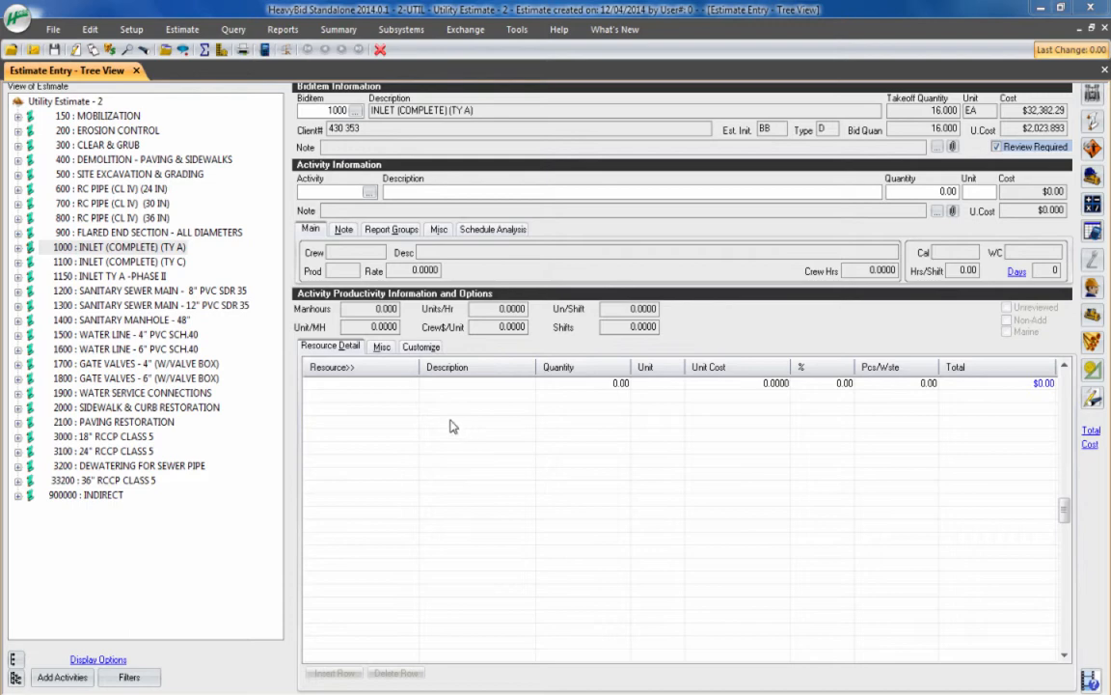
Expand biditem 1000 INLET (COMPLETE) (TY A) and compare its Furnish & Install Type A Inlet and Bench & Finish Inlet activities
left_click(17, 247)
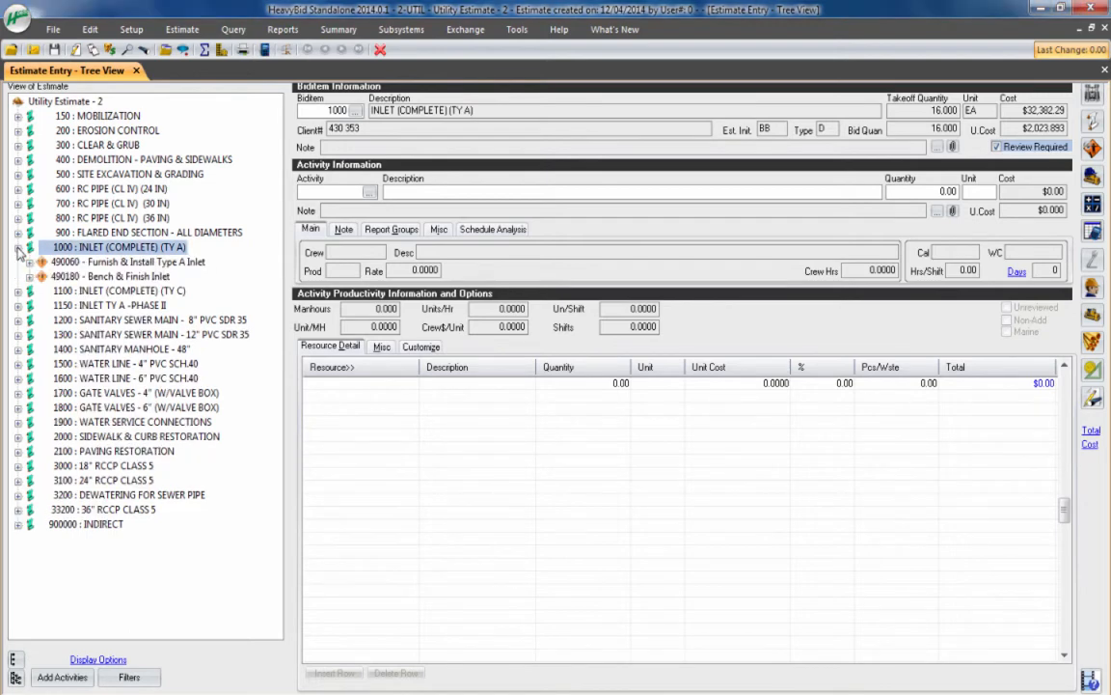
left_click(72, 262)
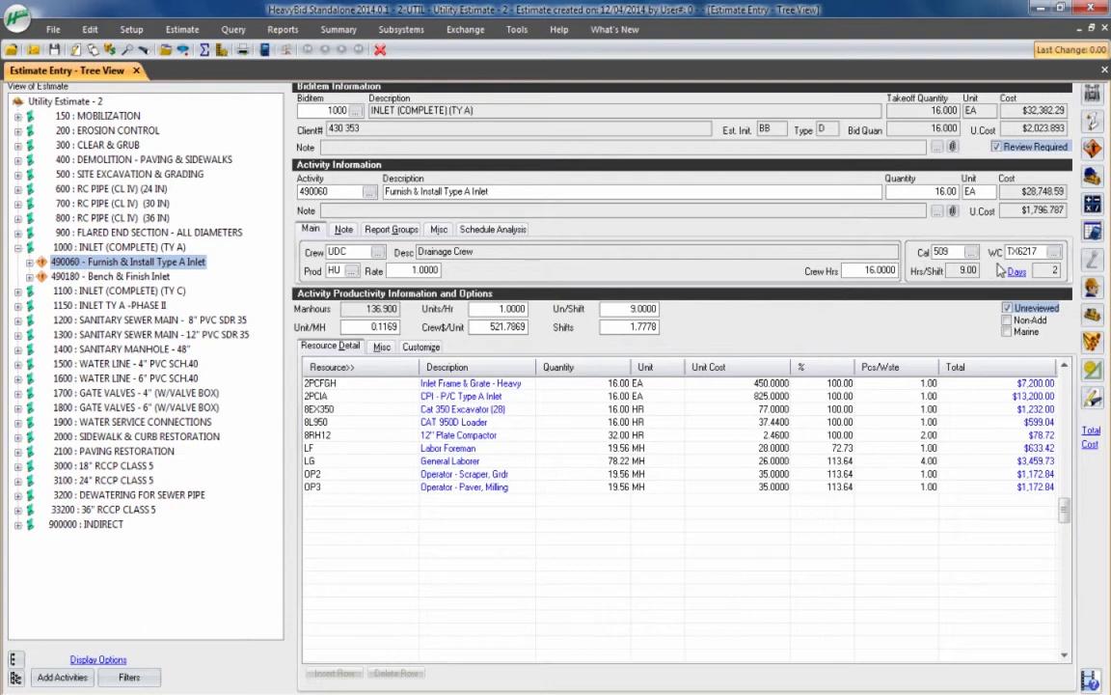
left_click(162, 277)
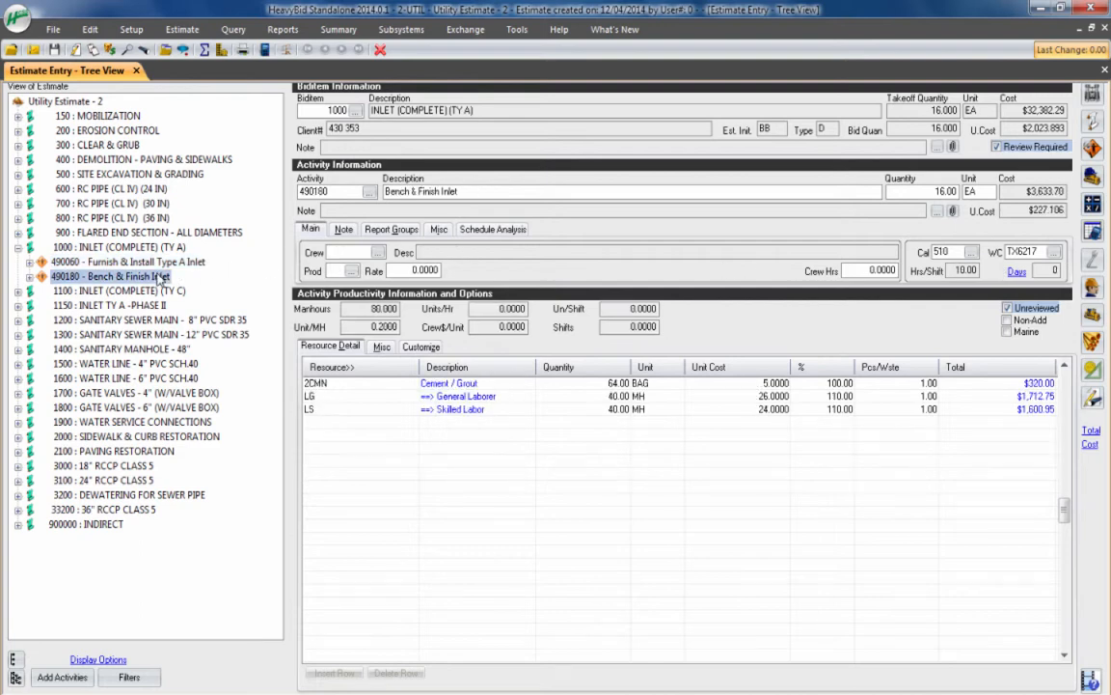
left_click(147, 261)
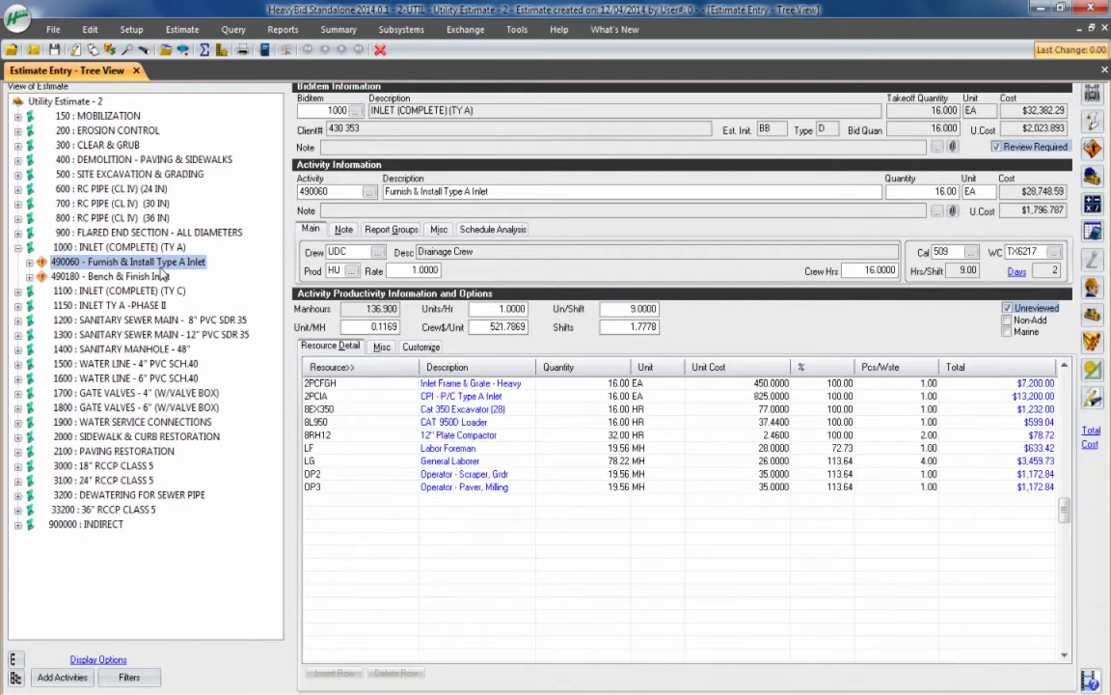
left_click(162, 277)
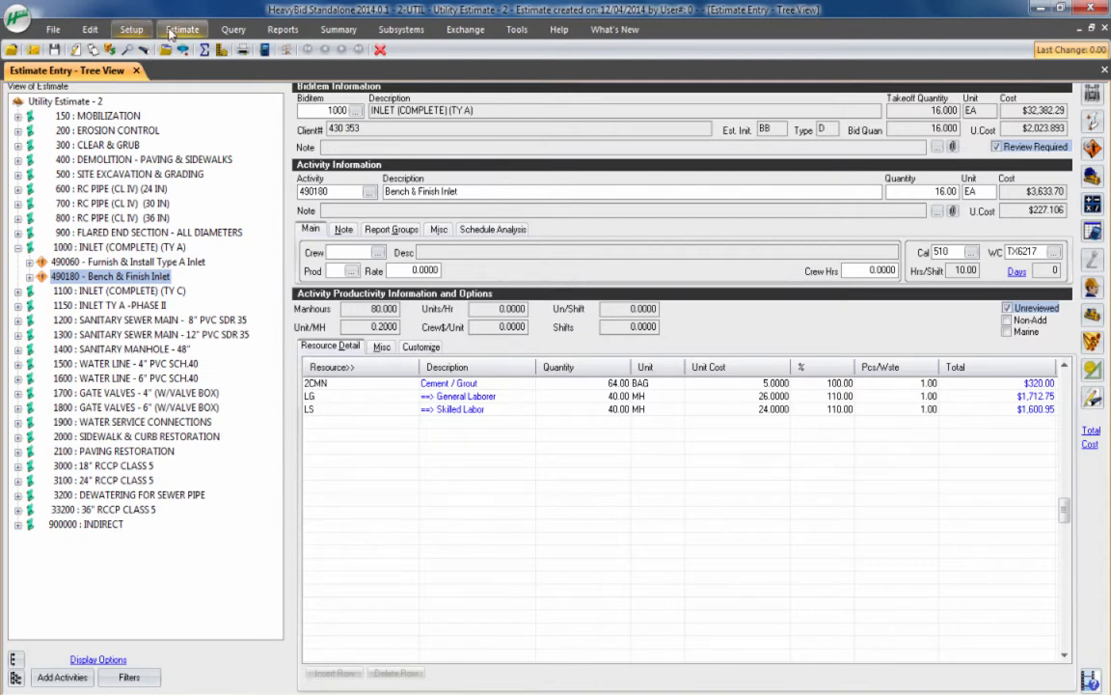
Open the Change Activity Data tool for the current estimate
left_click(90, 32)
left_click(163, 71)
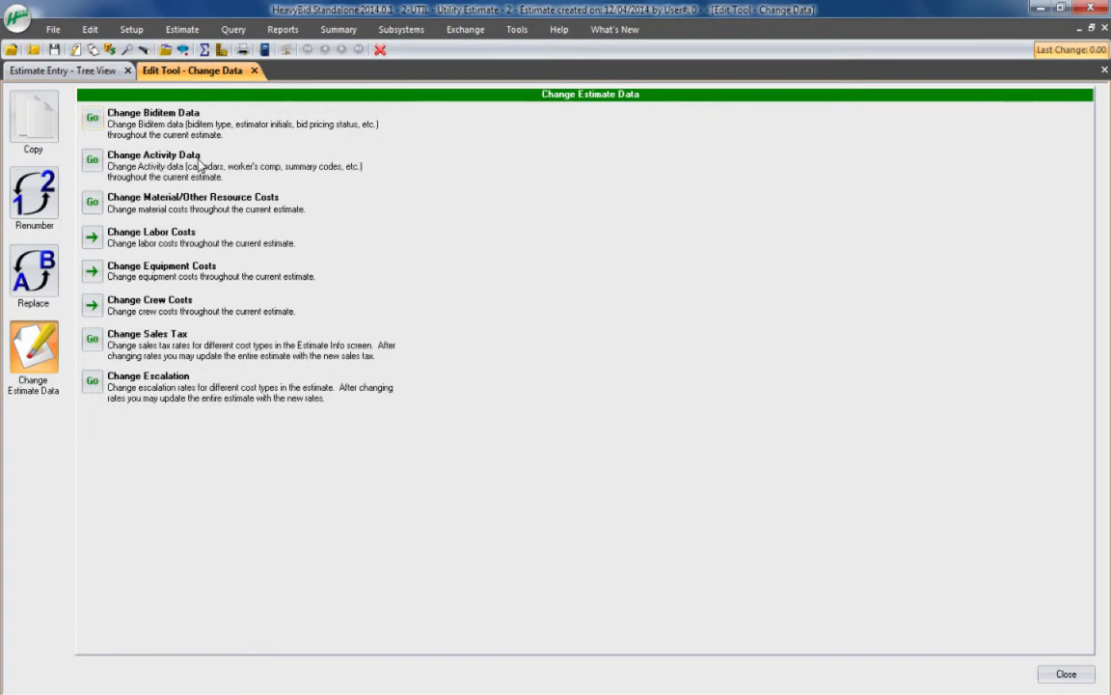
left_click(92, 159)
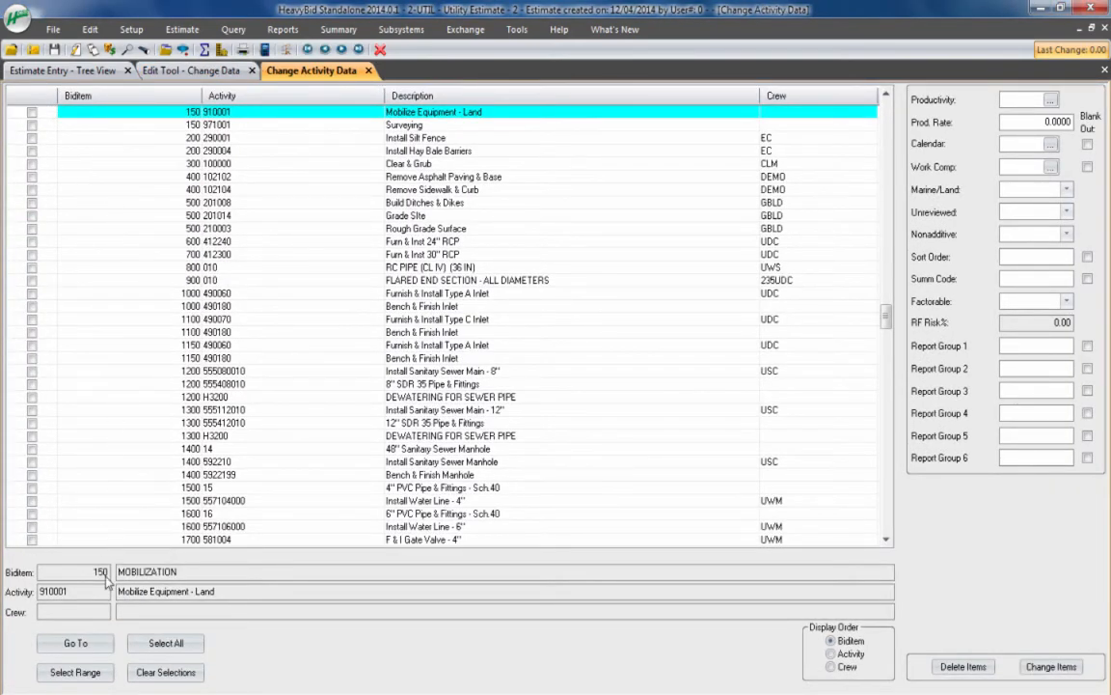
Look at the backup files in the C:\HB2014\HBSAVE folder in Windows Explorer and close the window
key("super+e")
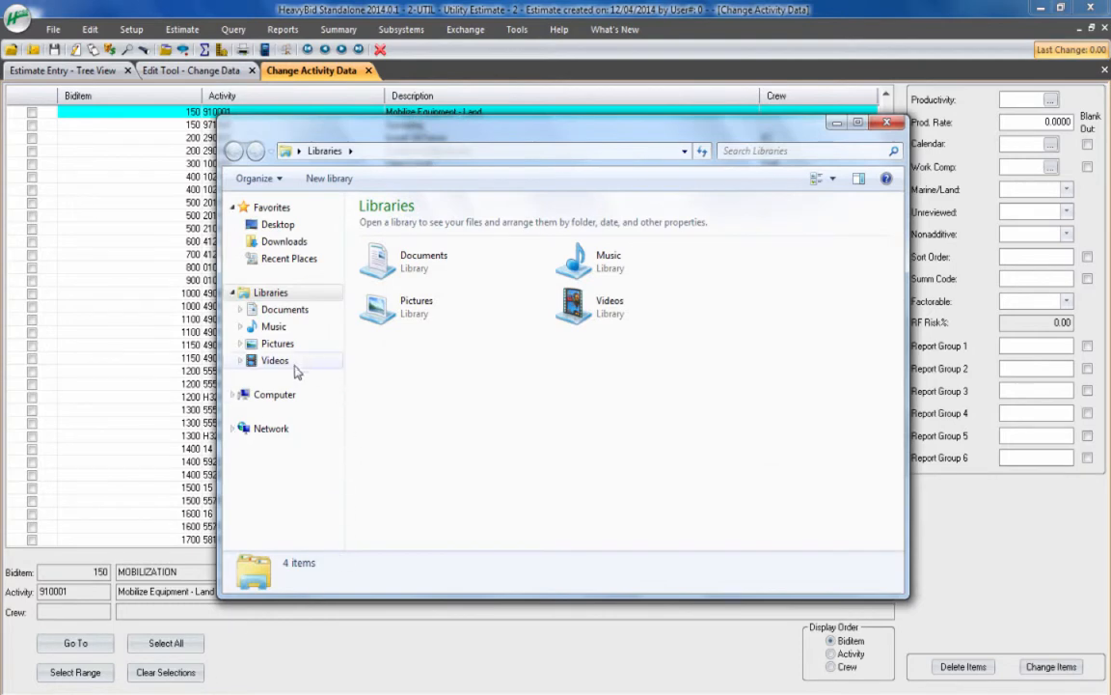
left_click(274, 396)
double_click(405, 236)
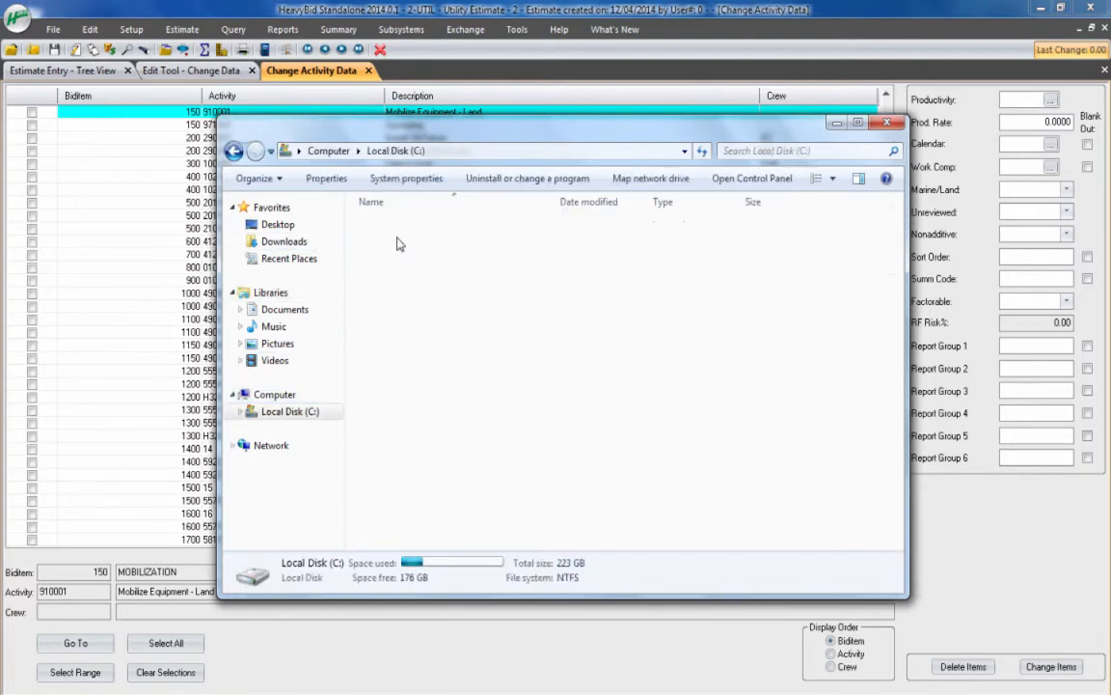
double_click(395, 229)
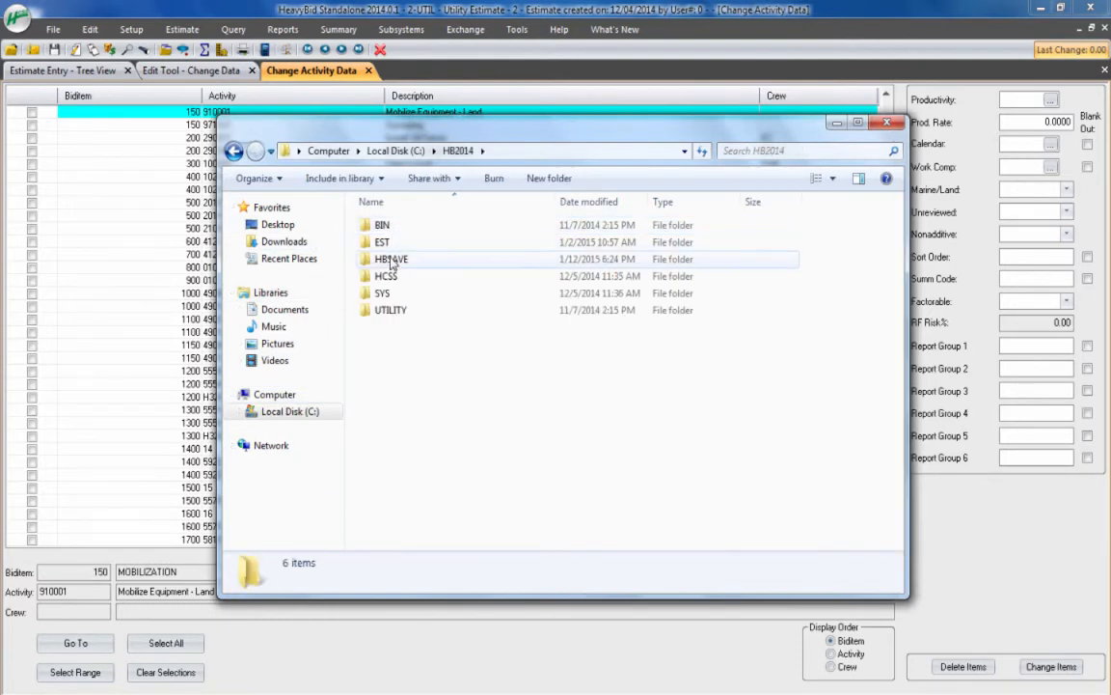
double_click(389, 264)
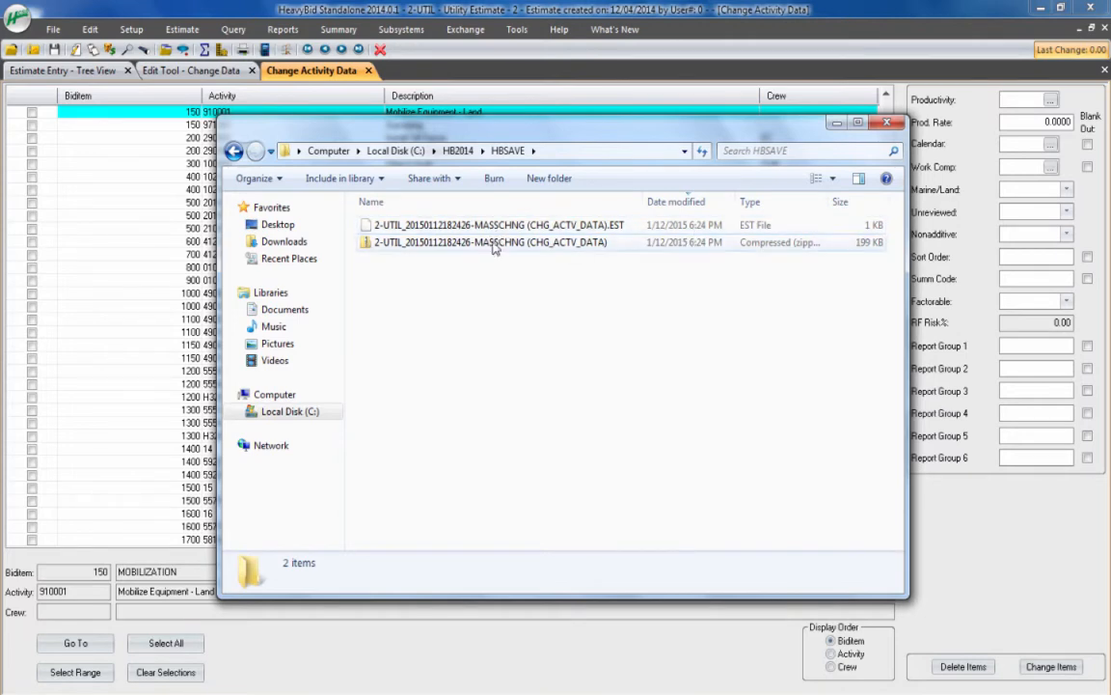
left_click(890, 125)
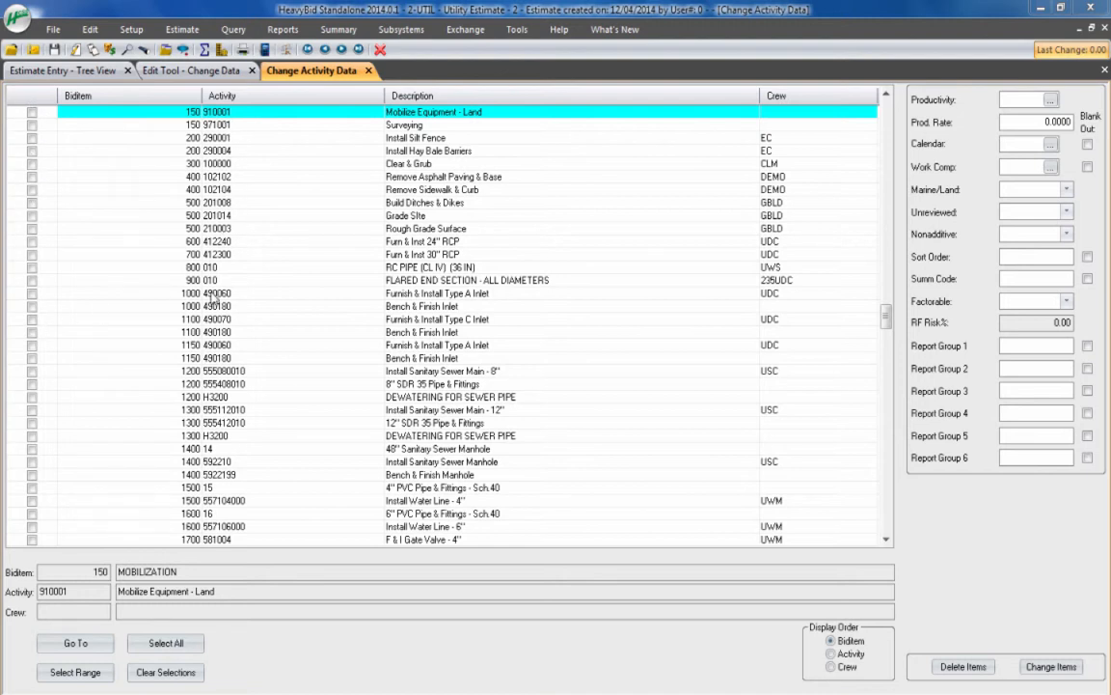
Select Clear & Grub, Remove Asphalt Paving & Base, and Grade Site through Install Sanitary Sewer Main - 8", and clear all the selections
left_click(217, 202)
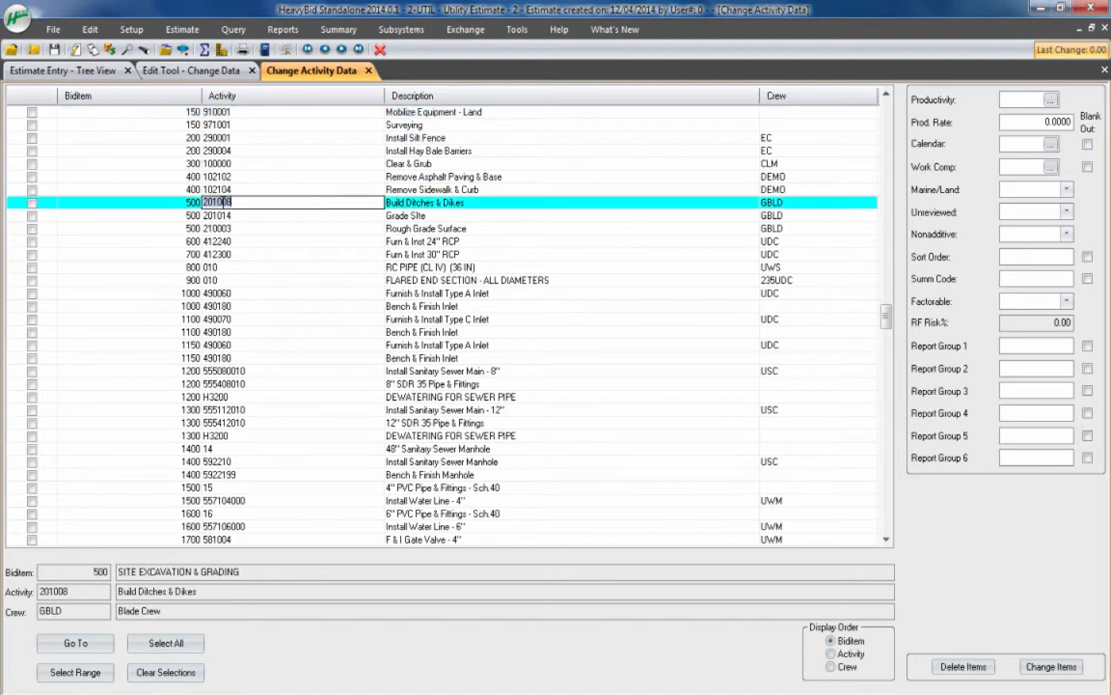
left_click(32, 164)
left_click(32, 175)
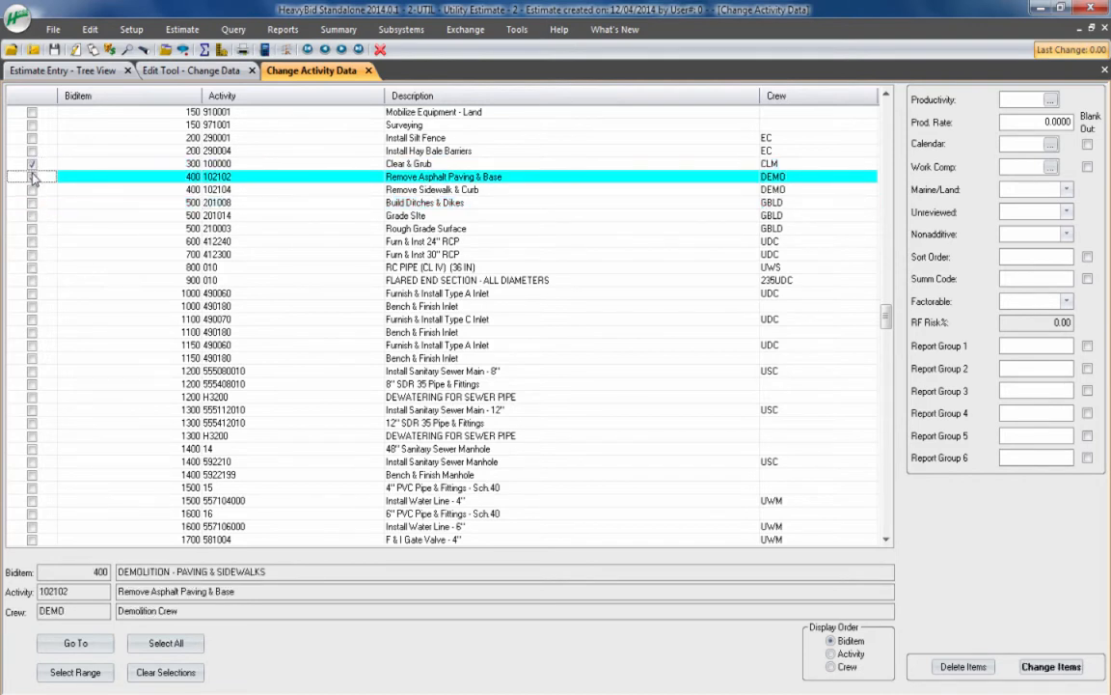
left_click(32, 176)
left_click_drag(32, 215, 32, 377)
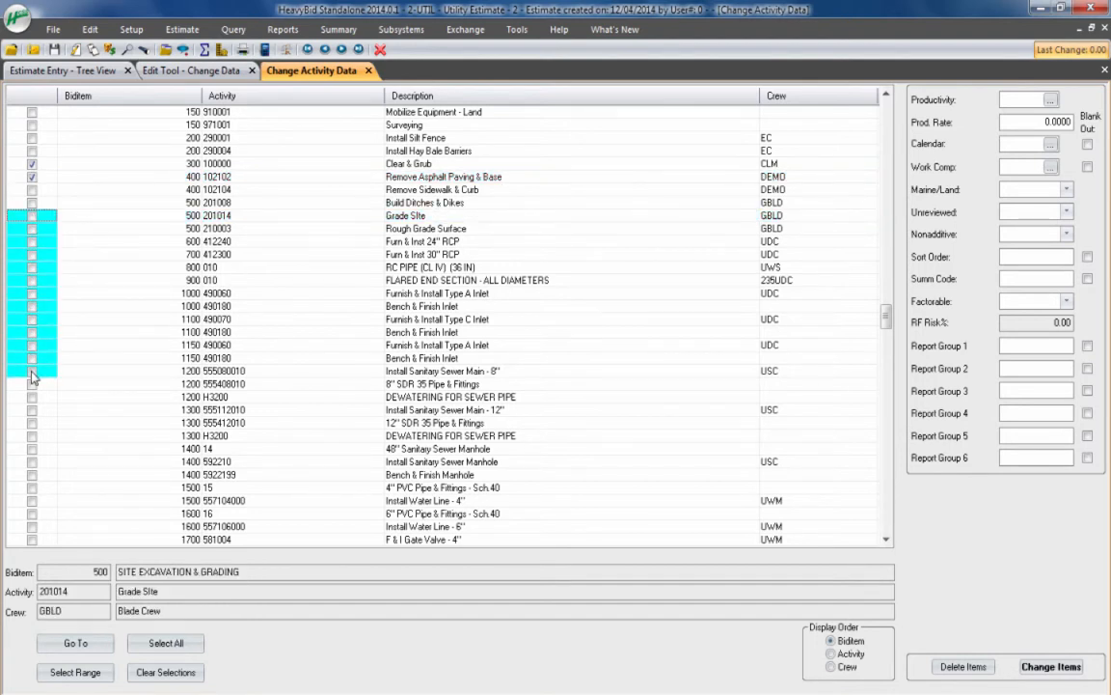
right_click(32, 376)
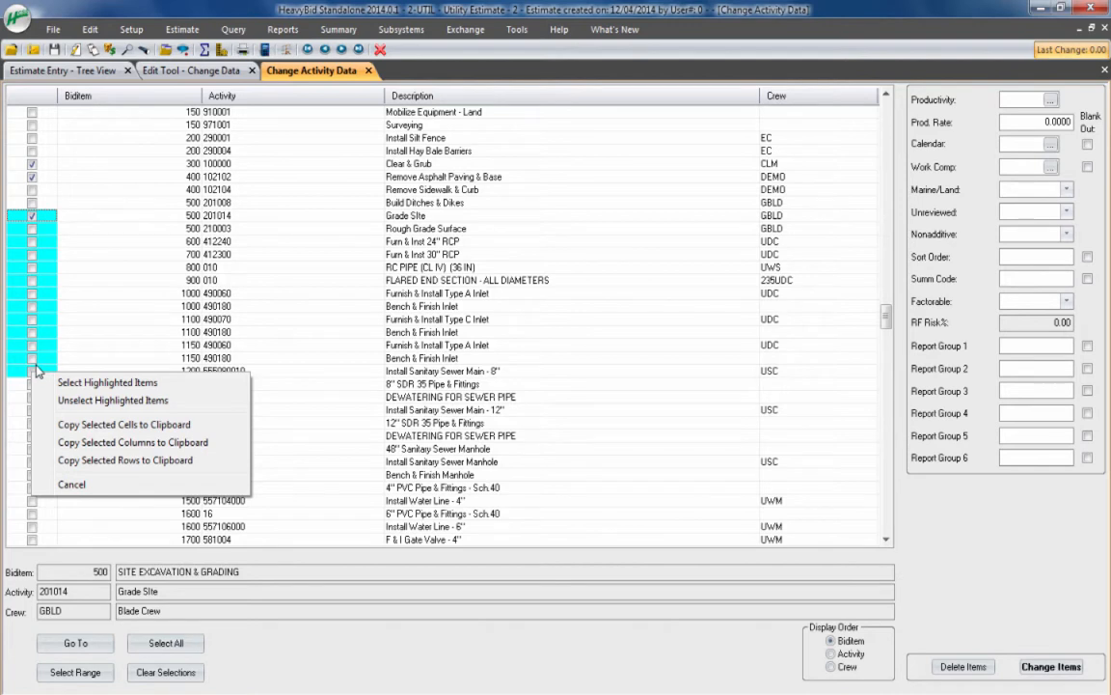
left_click(106, 383)
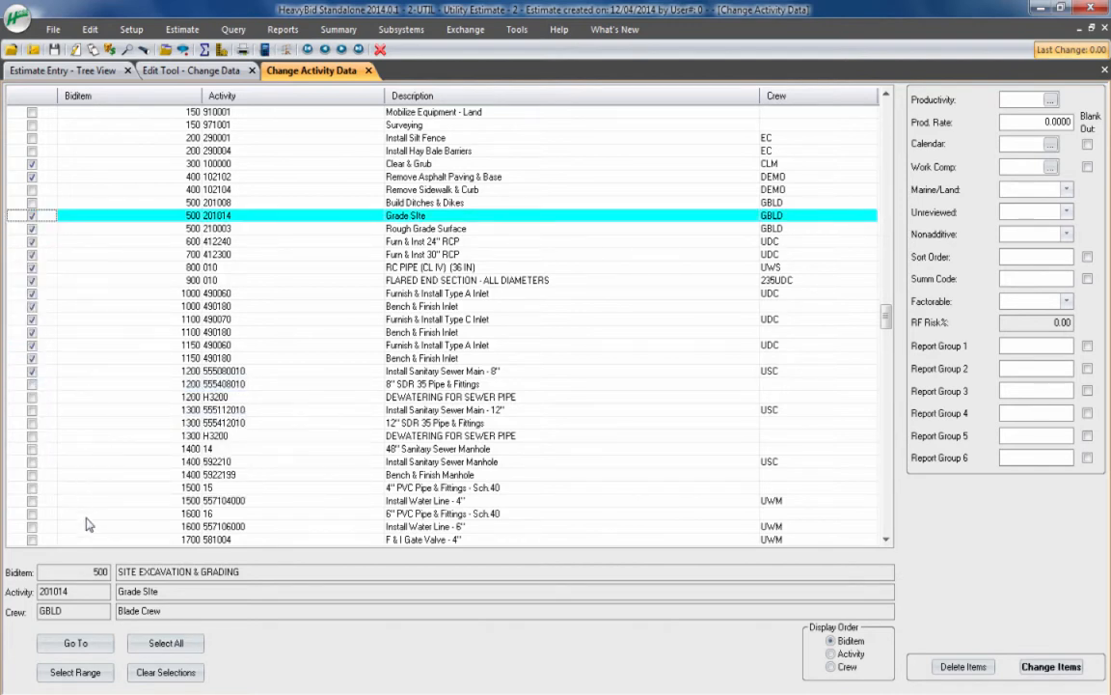
left_click(87, 673)
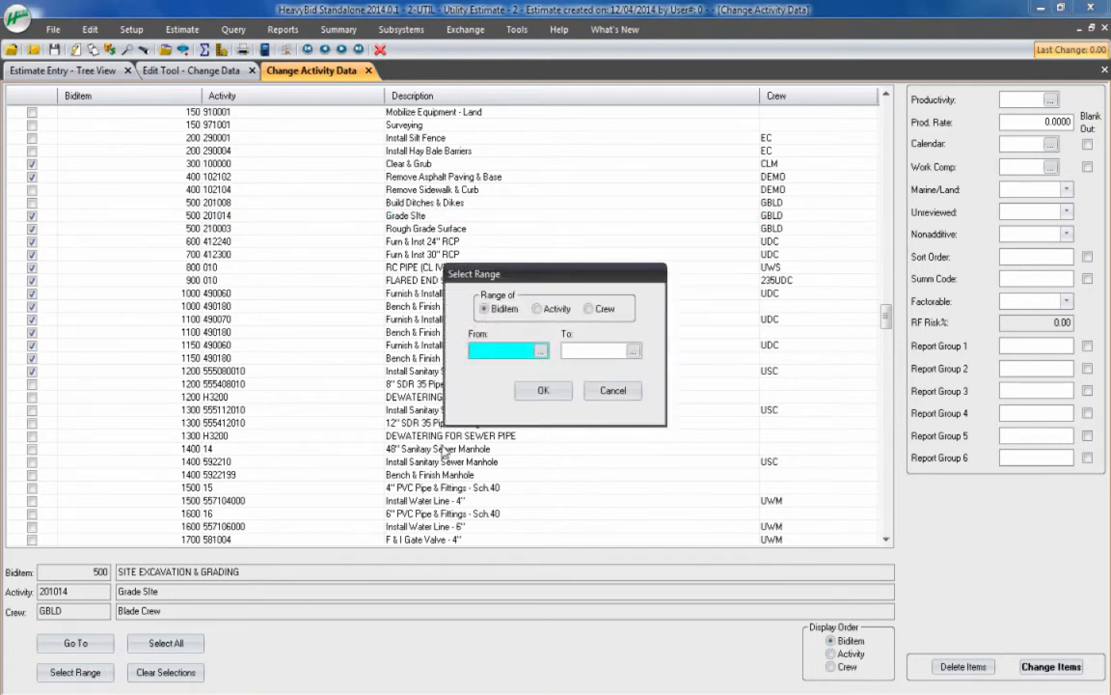
left_click(614, 391)
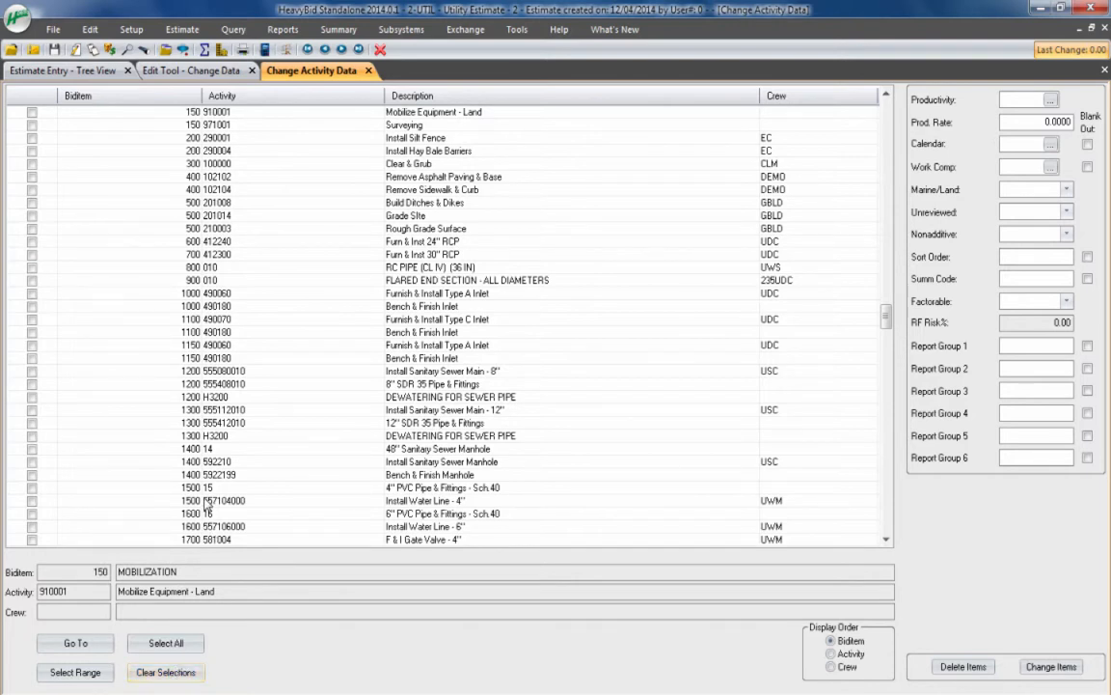
Select the consecutive activities from Clear & Grub (biditem 300) through Grade Site (biditem 500)
left_click(210, 112)
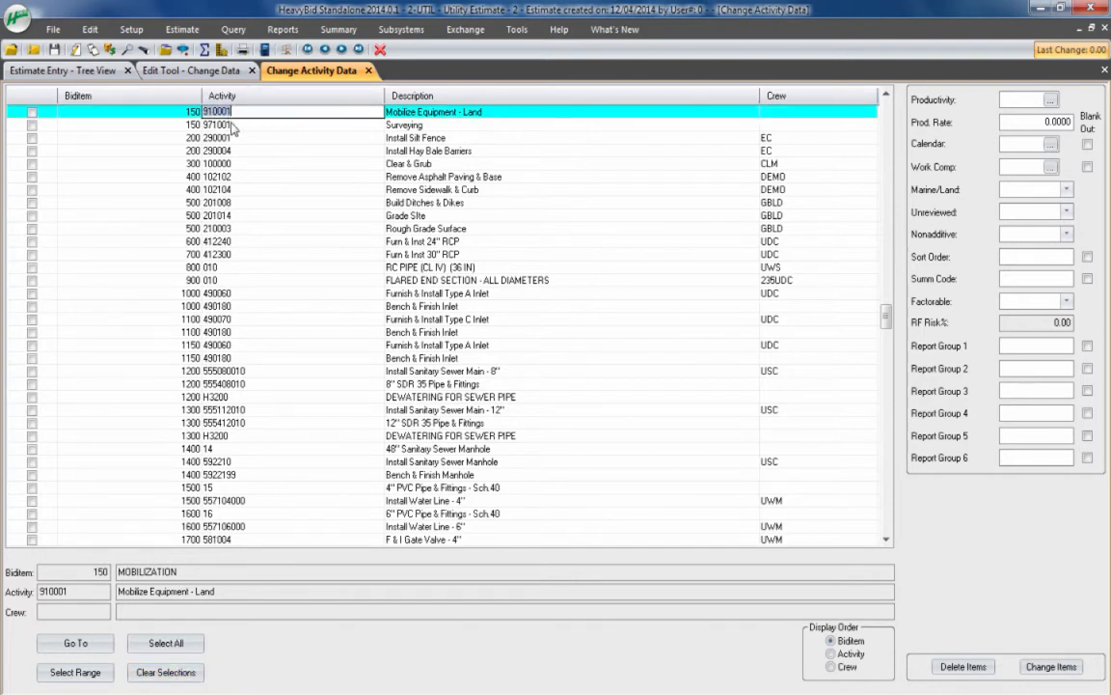
left_click(234, 139)
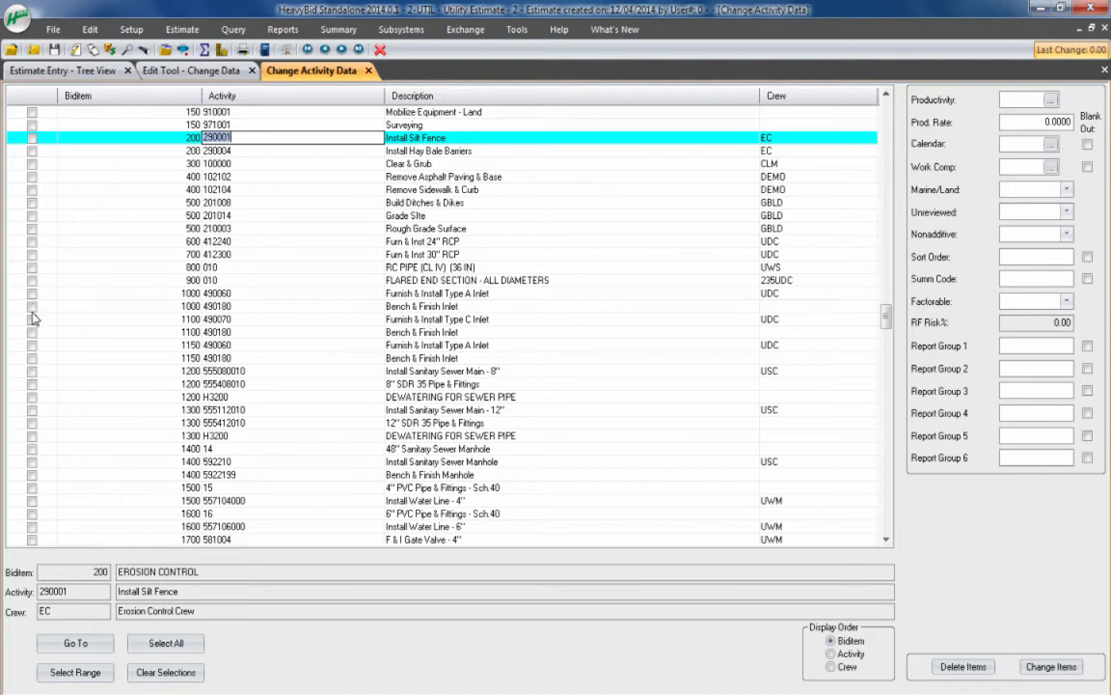
left_click_drag(31, 163, 32, 218)
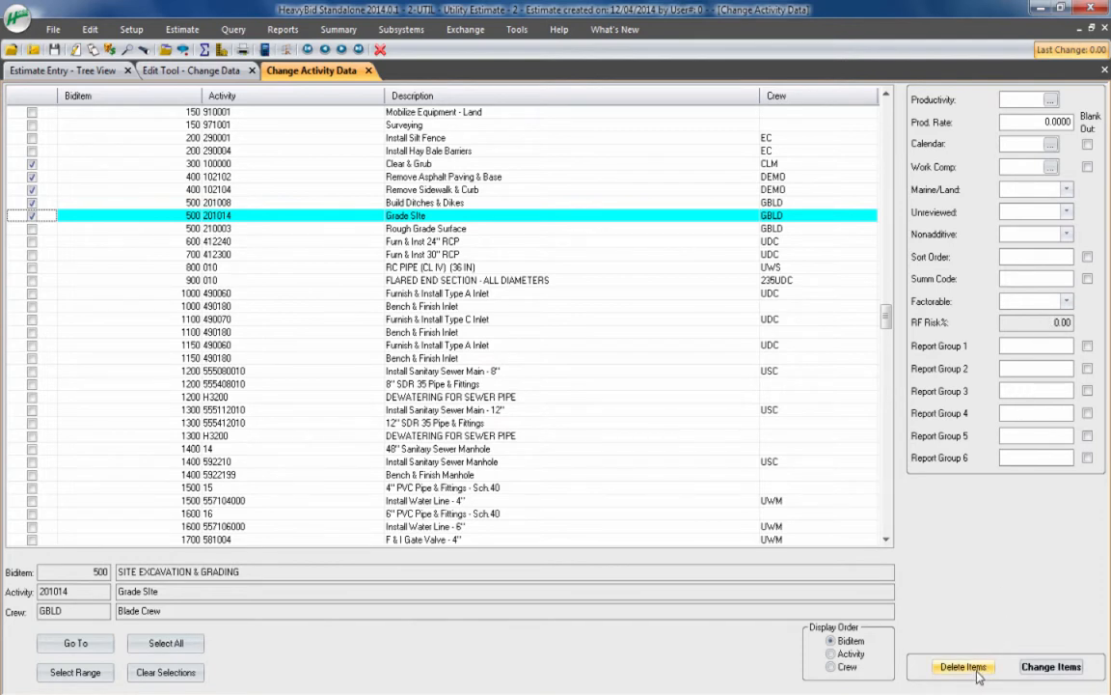
Check the available productivity types without choosing one, and set the new calendar to 512 (5 x 12 Hr Week)
left_click(1051, 100)
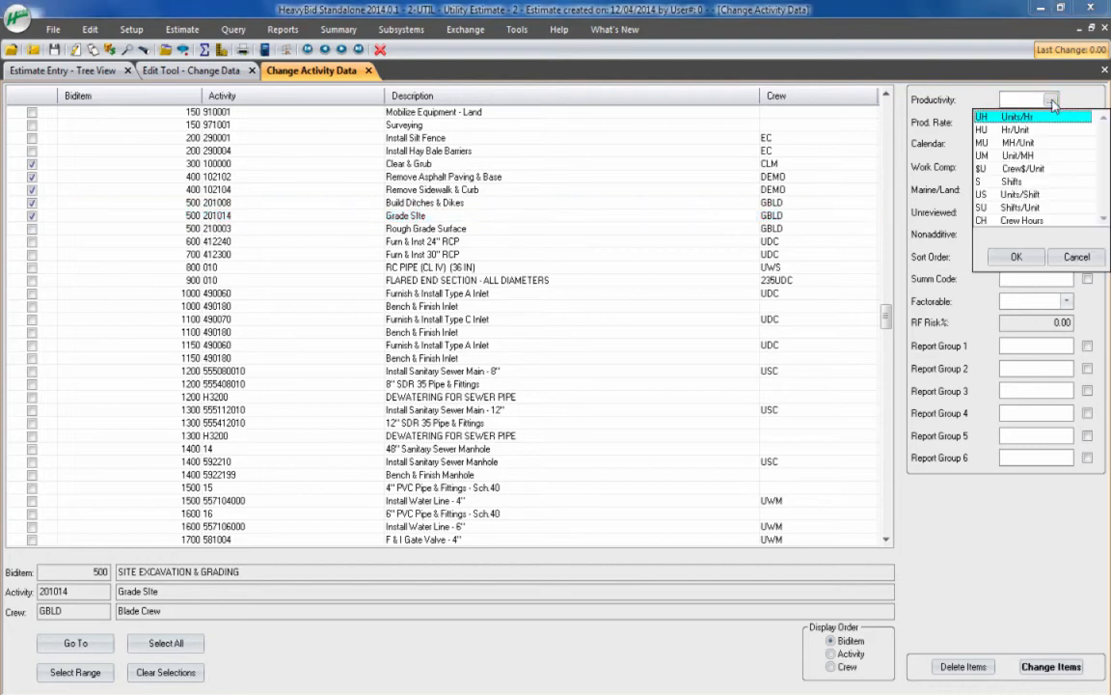
left_click(1076, 257)
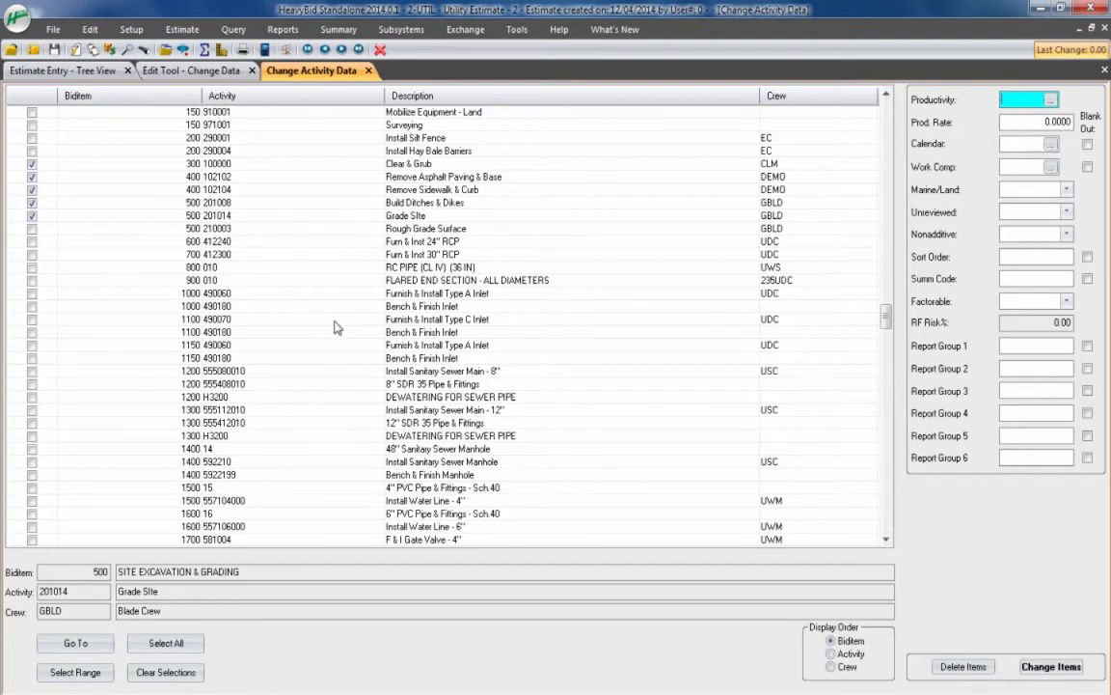
left_click(1051, 144)
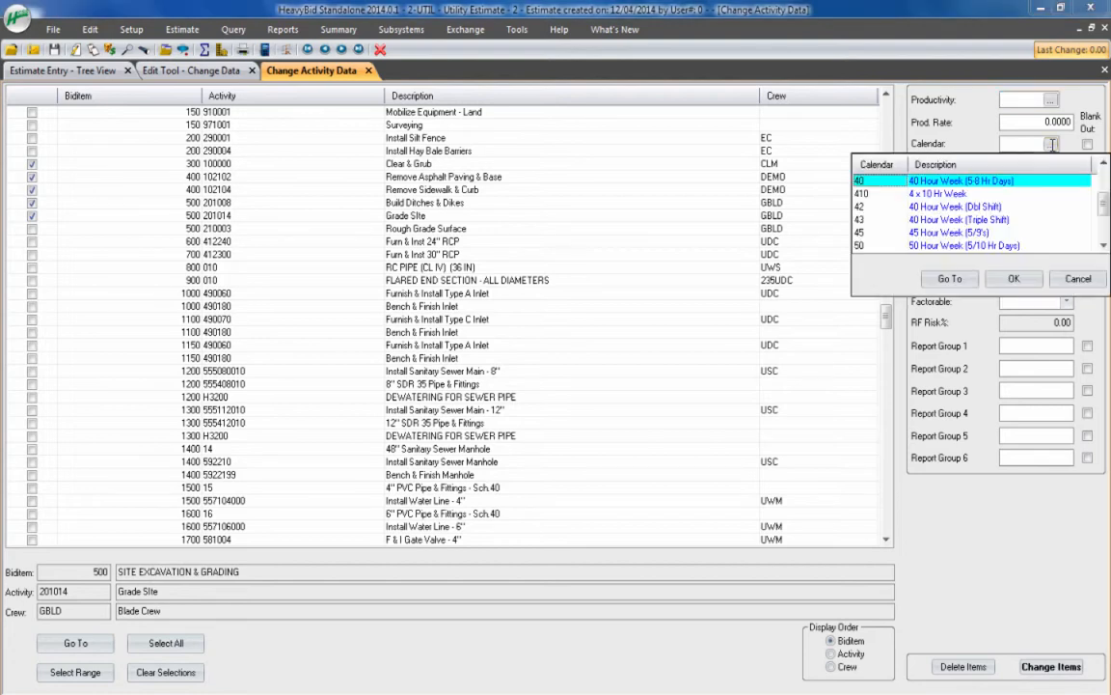
left_click(1103, 245)
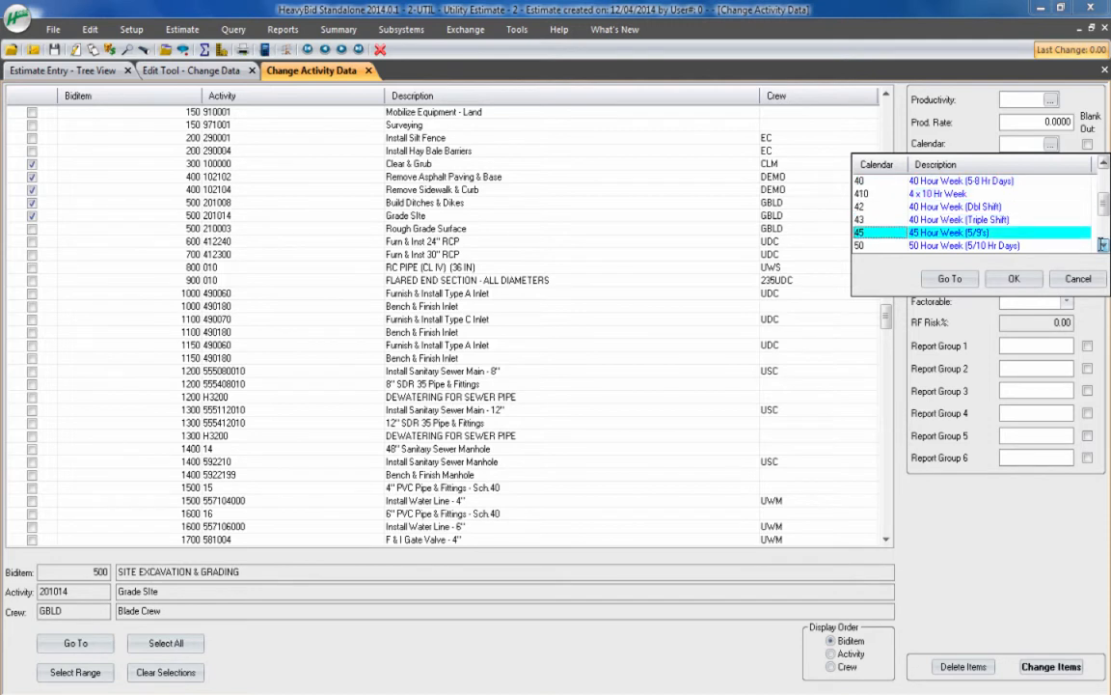
left_click(1103, 245)
left_click(1103, 245)
left_click(1103, 245)
left_click(1103, 245)
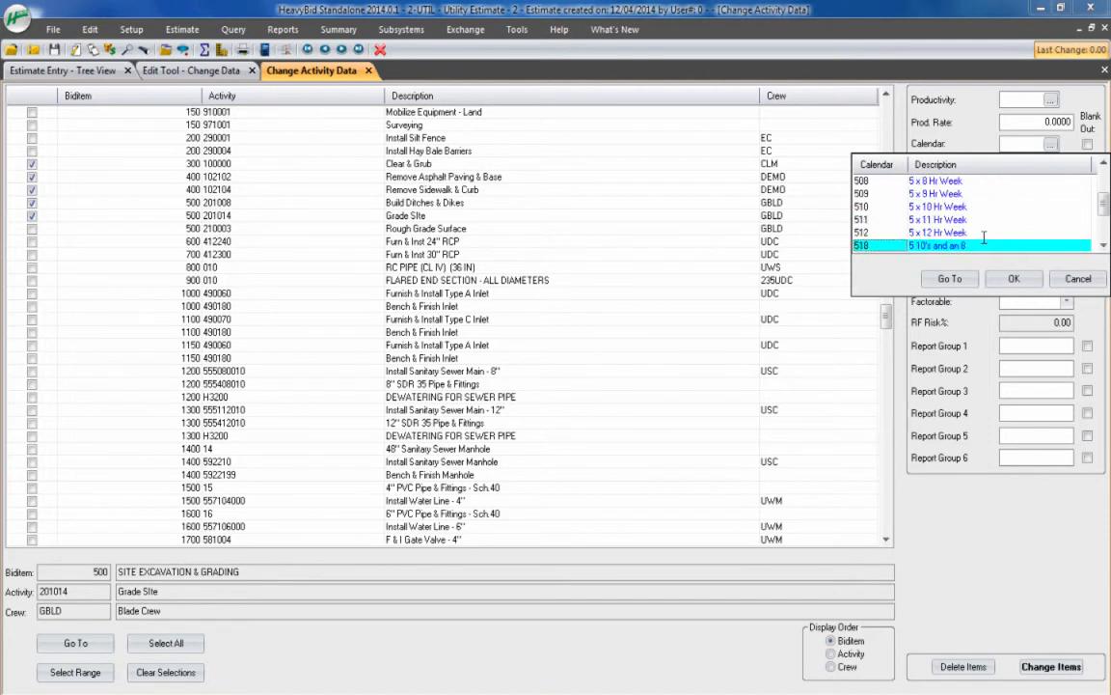
left_click(966, 233)
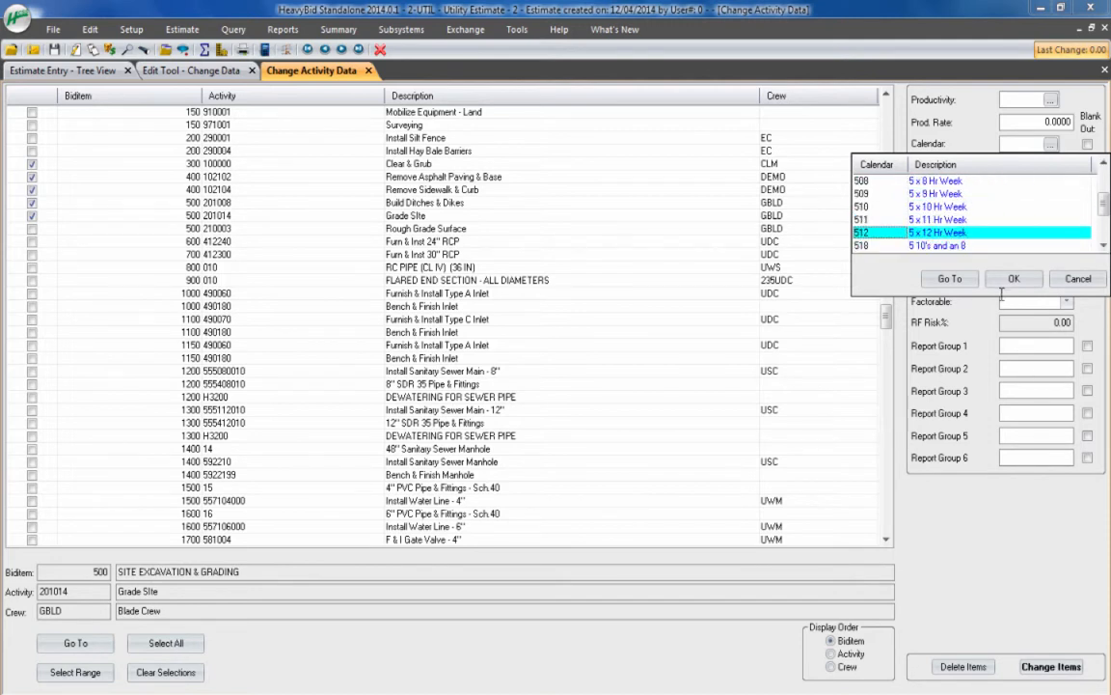
left_click(1009, 278)
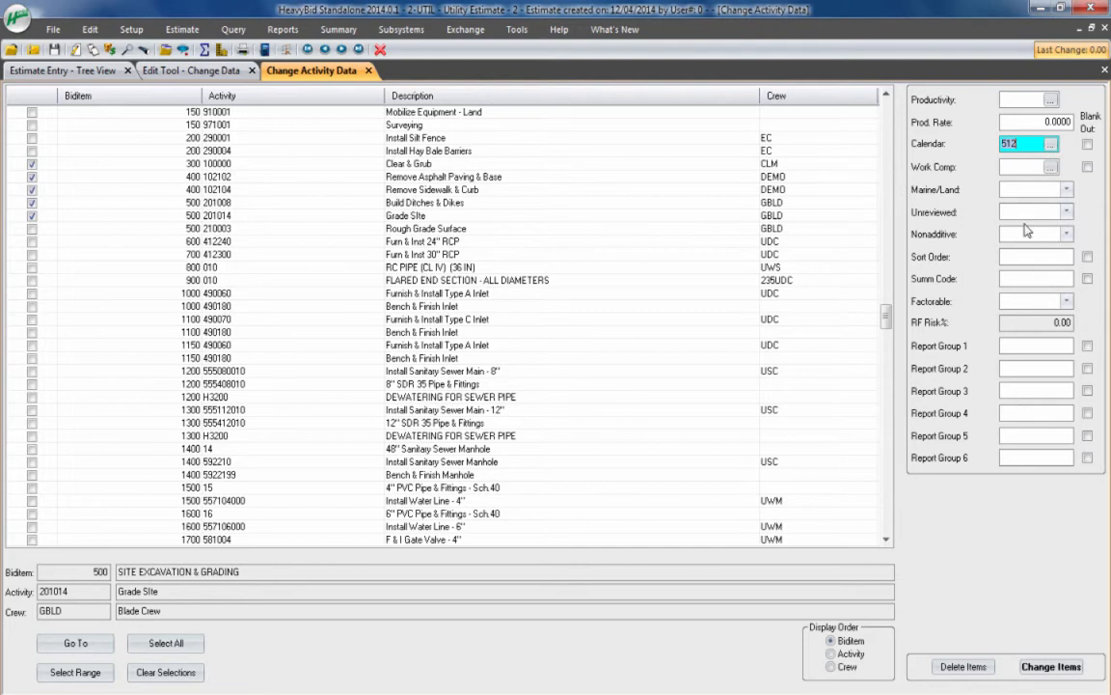
Apply the calendar change to the selected activities, changing Clear & Grub's production to 4.8 and keeping its crew hours at 30
left_click(1050, 667)
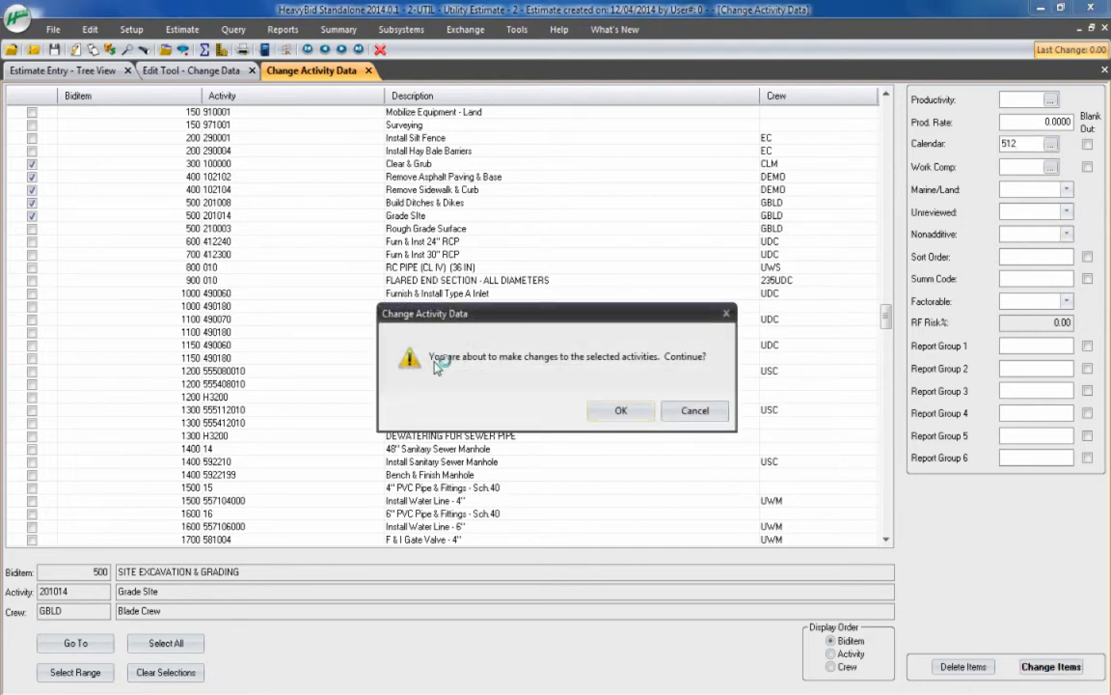
left_click(632, 412)
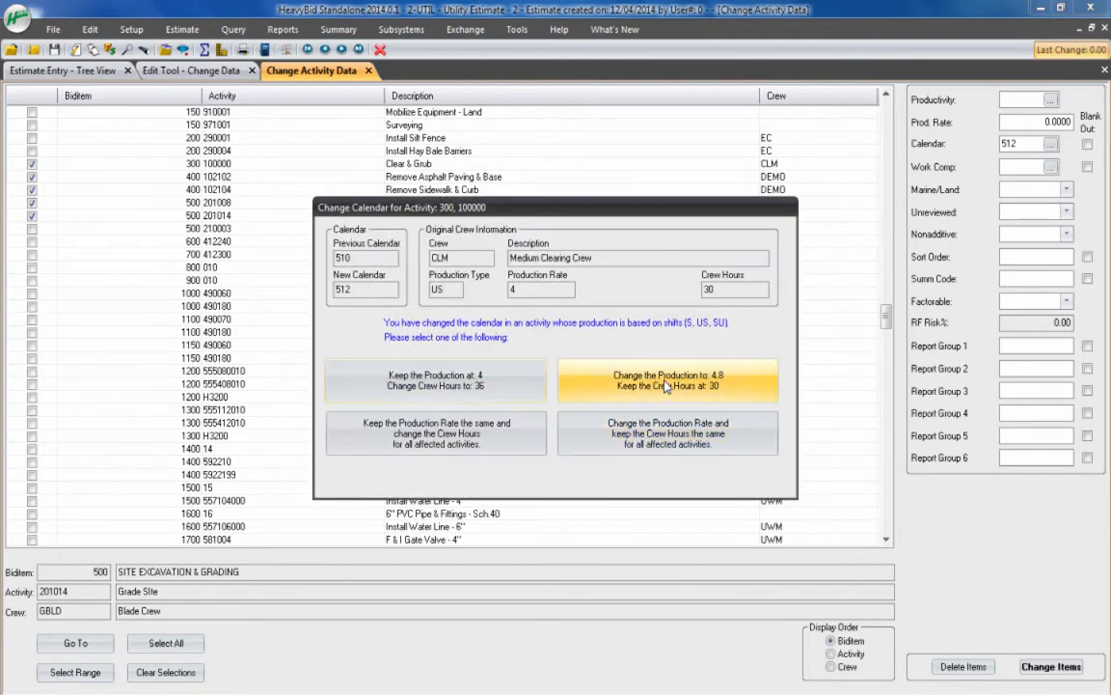
left_click(668, 384)
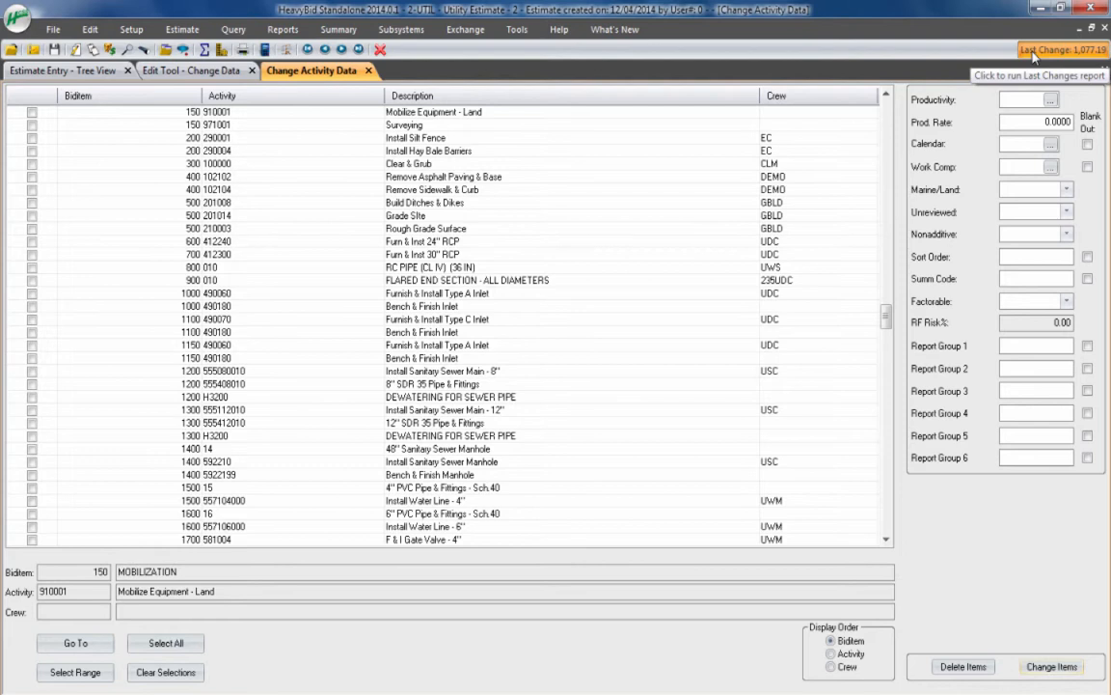
Examine the available work comp codes and the Marine/Land options, leaving both fields blank
left_click(1051, 166)
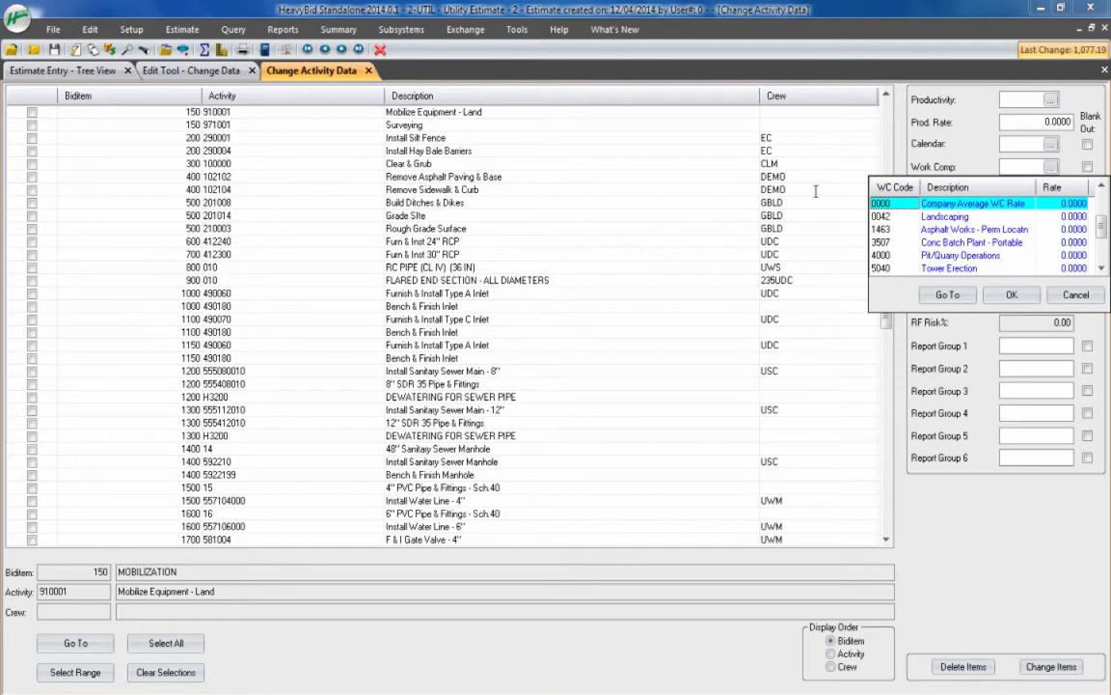
left_click(1064, 294)
left_click(1066, 190)
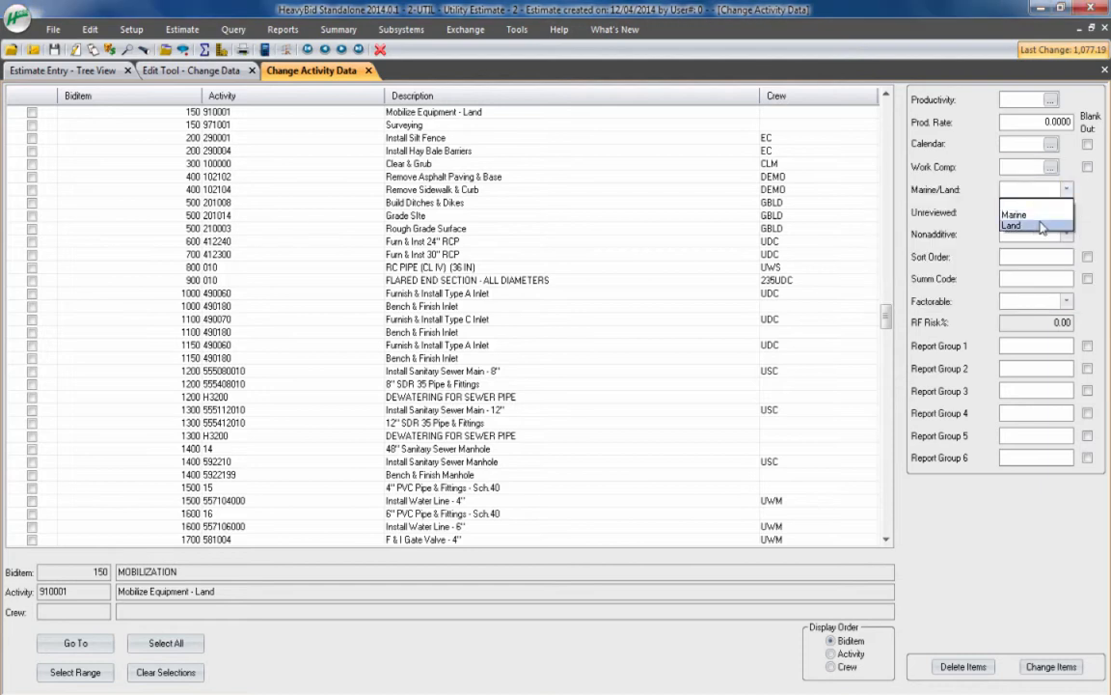
left_click(1007, 202)
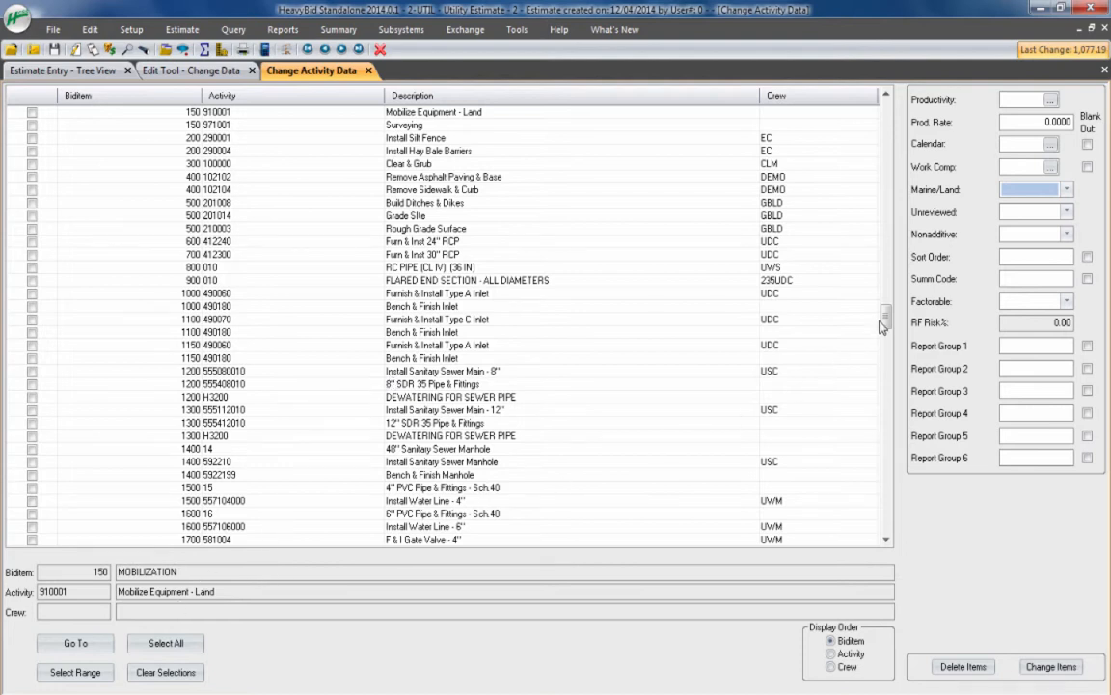
Mark every activity in the estimate as Unreviewed and apply the change to all of them
left_click(166, 643)
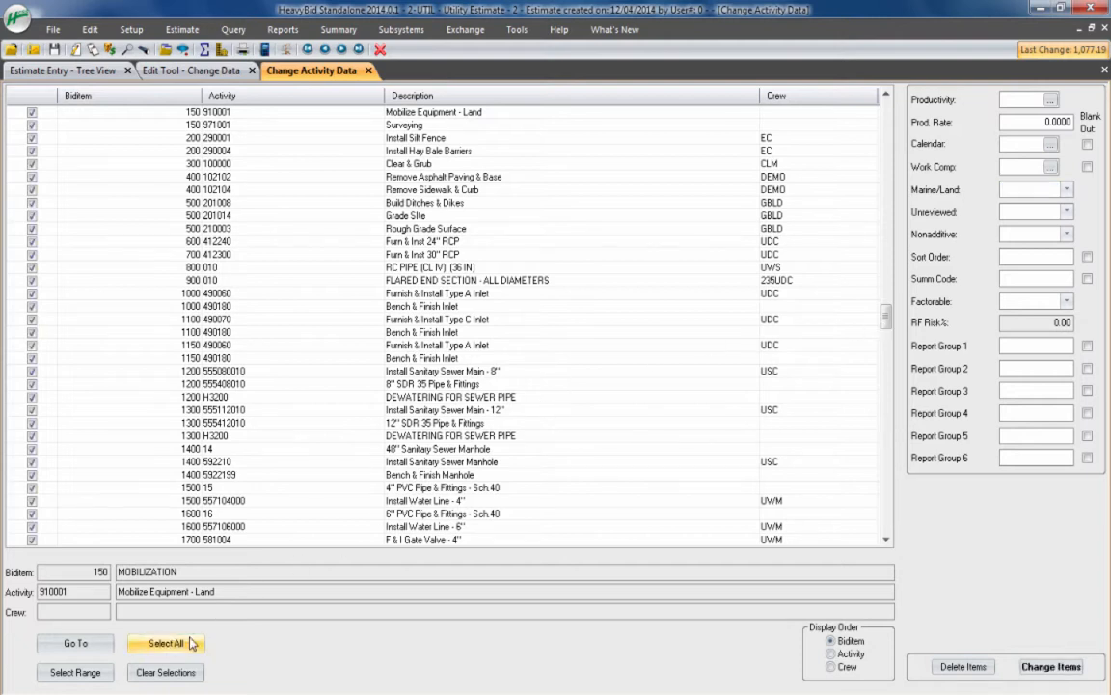
left_click(1042, 211)
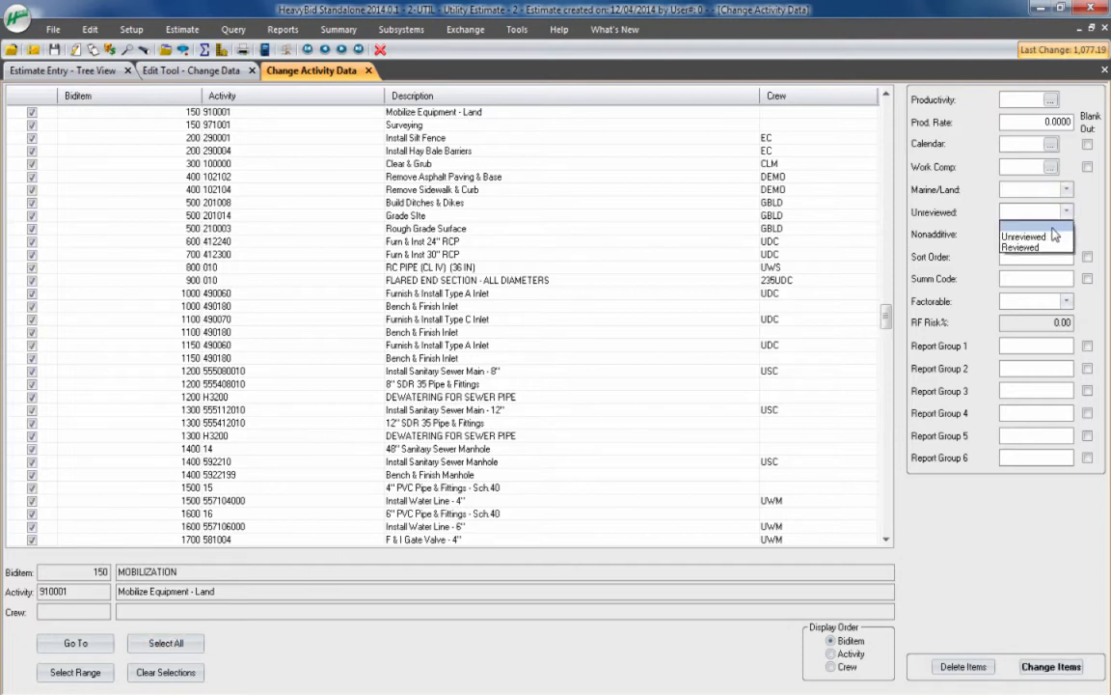
left_click(1046, 239)
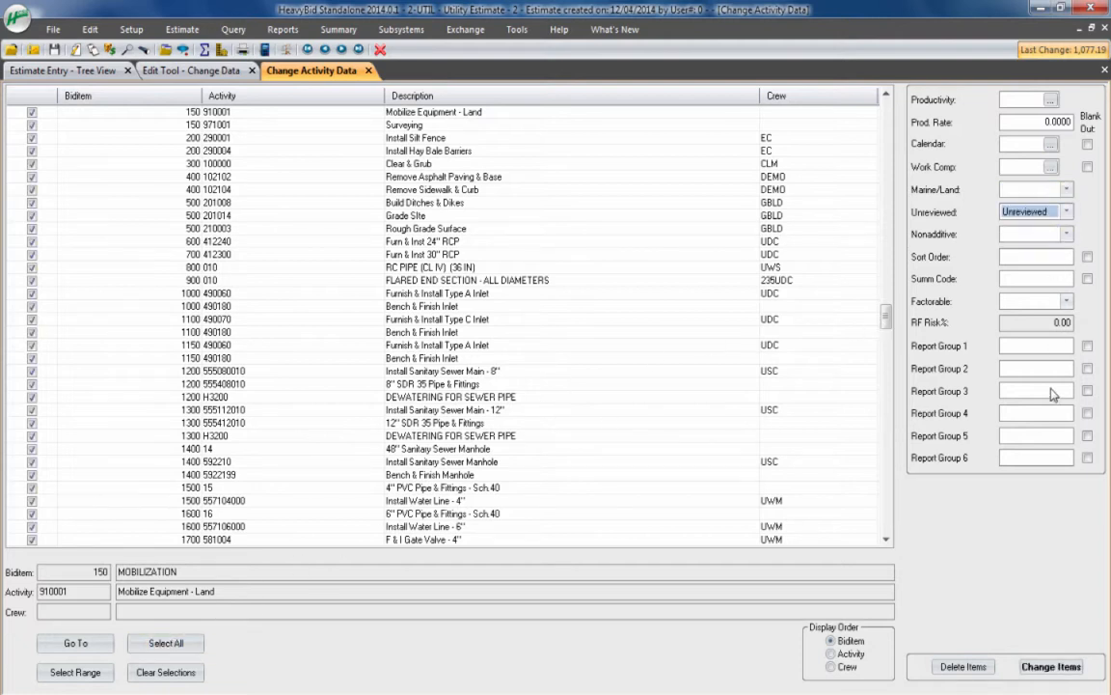
left_click(1049, 665)
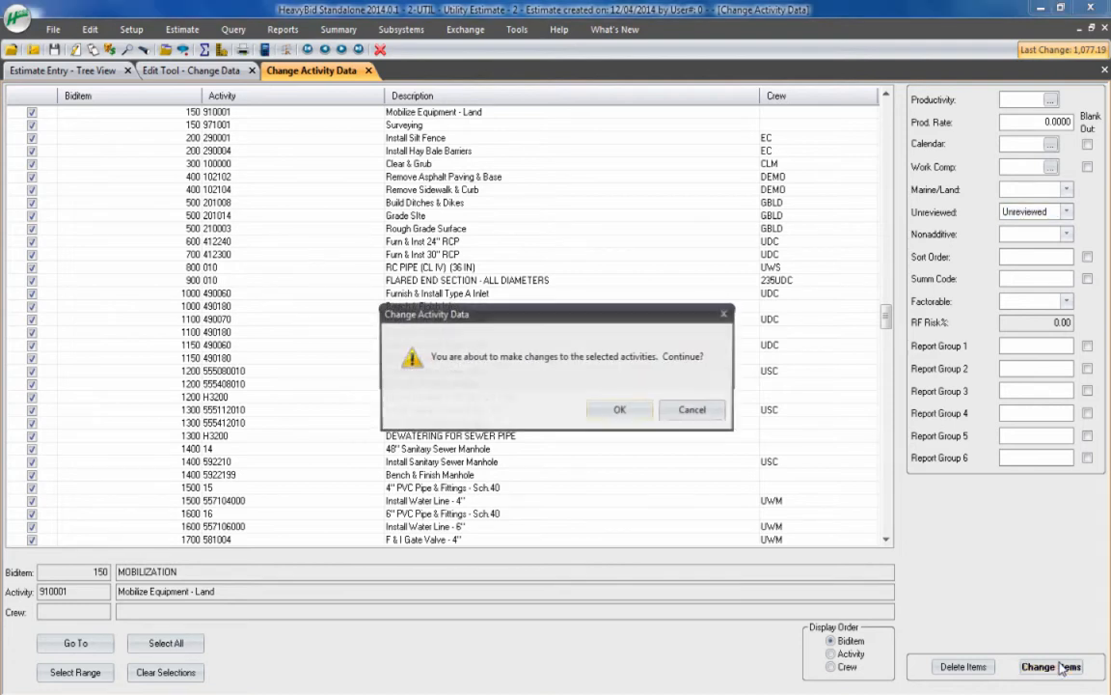
left_click(625, 413)
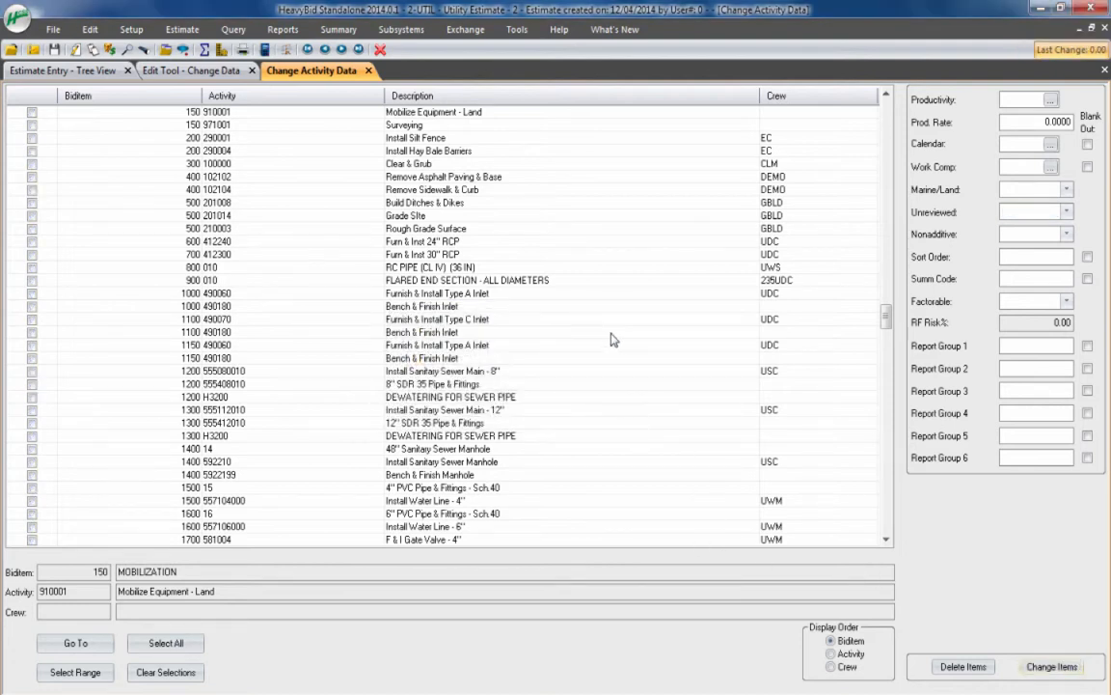
Check the Unreviewed flag of the Furn & Inst 30" RCP activity under biditem 700 in the estimate tree
left_click(113, 71)
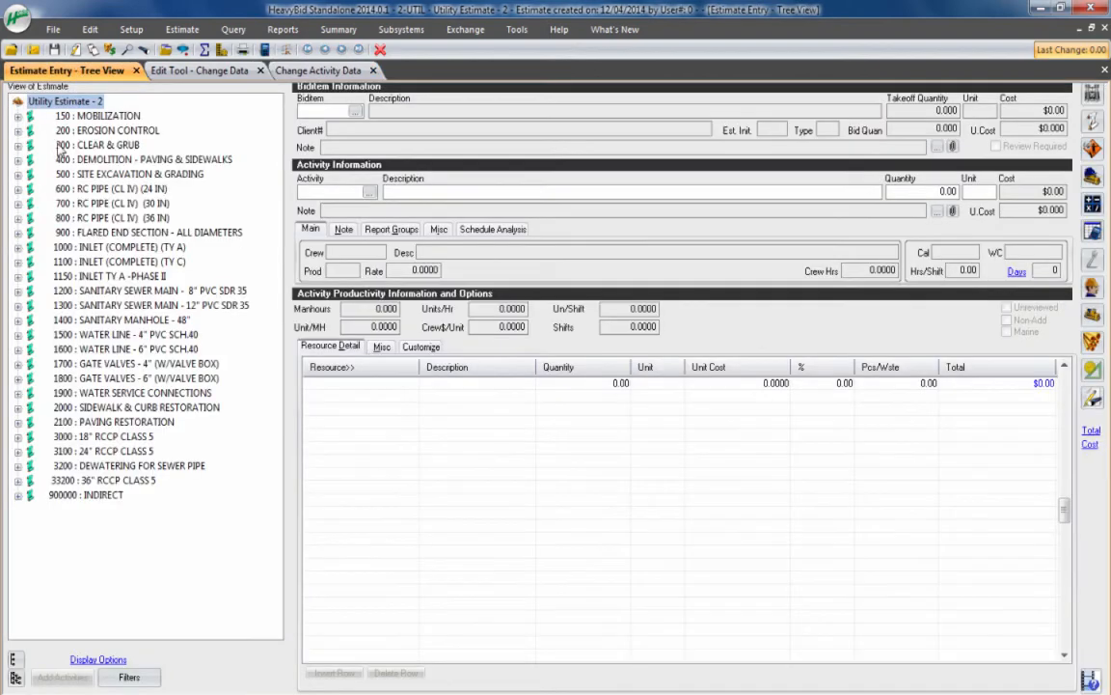
left_click(19, 204)
left_click(87, 219)
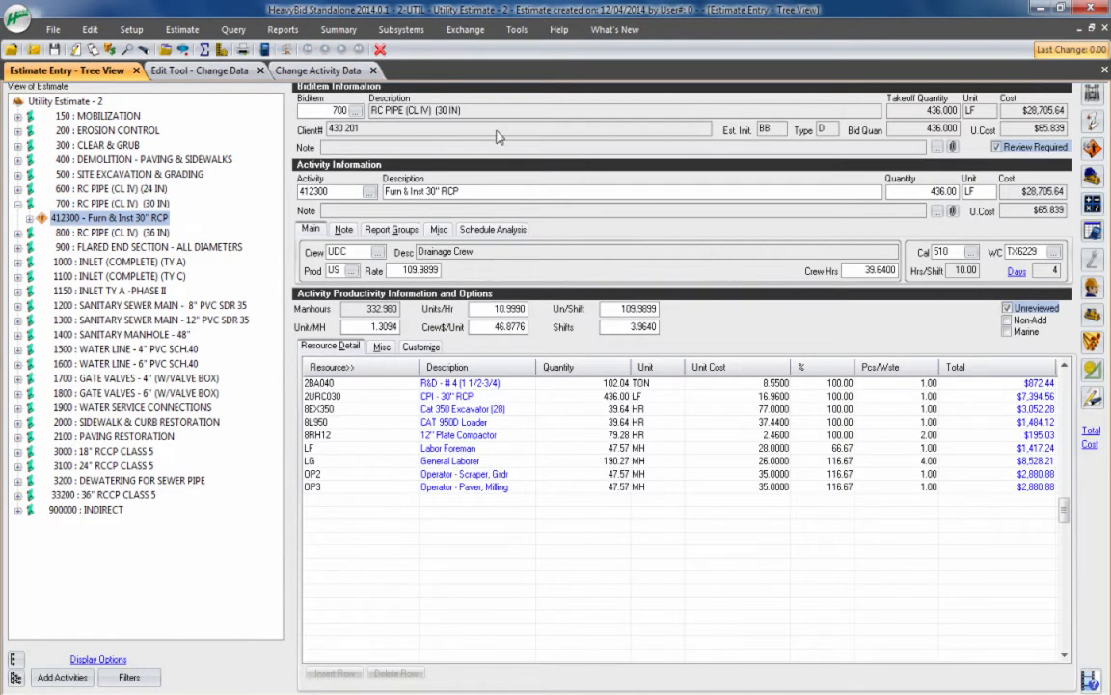
Return to the activity change tool and examine the Nonadditive and Factorable options and the Report Group 1 field, leaving all three blank
left_click(316, 73)
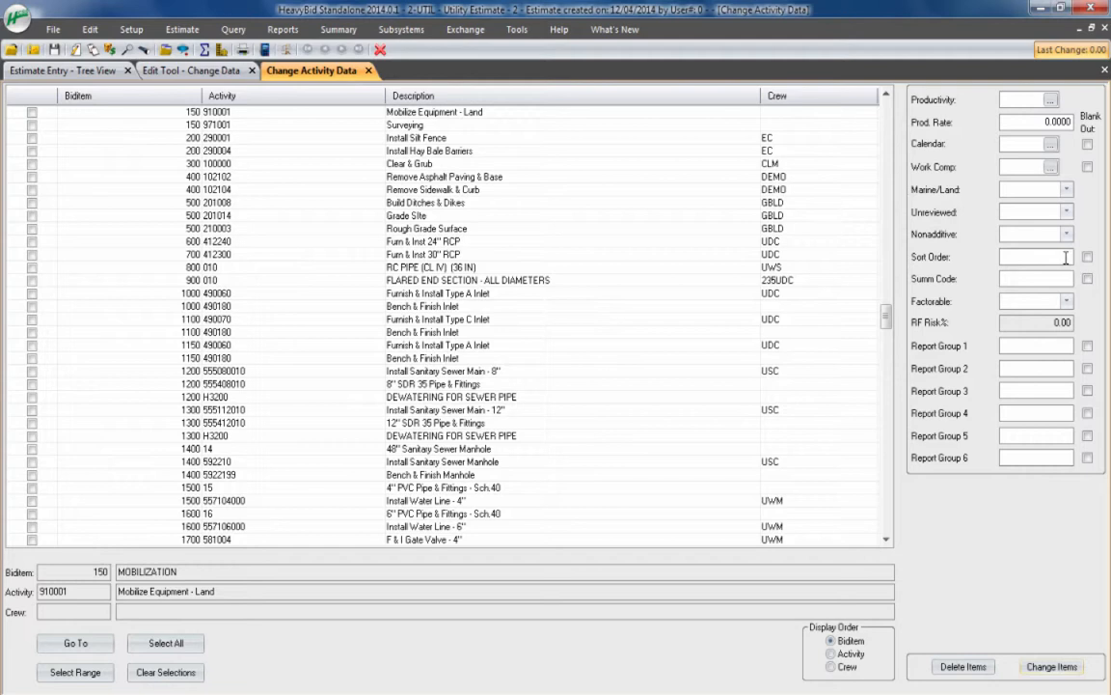
left_click(1067, 235)
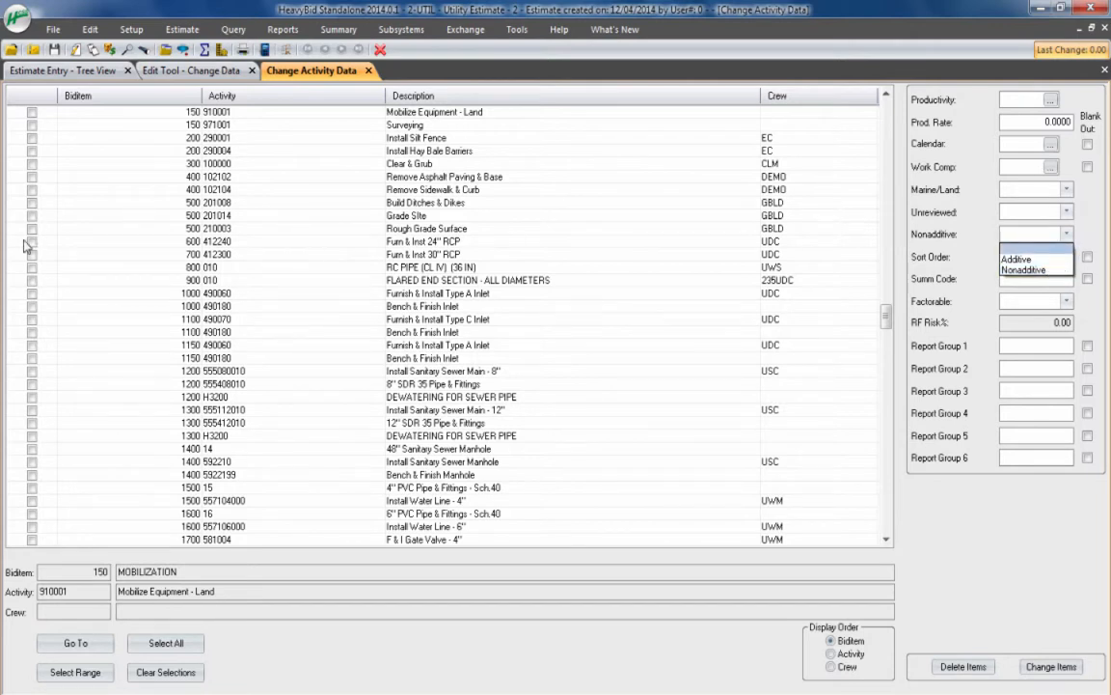
left_click(1088, 218)
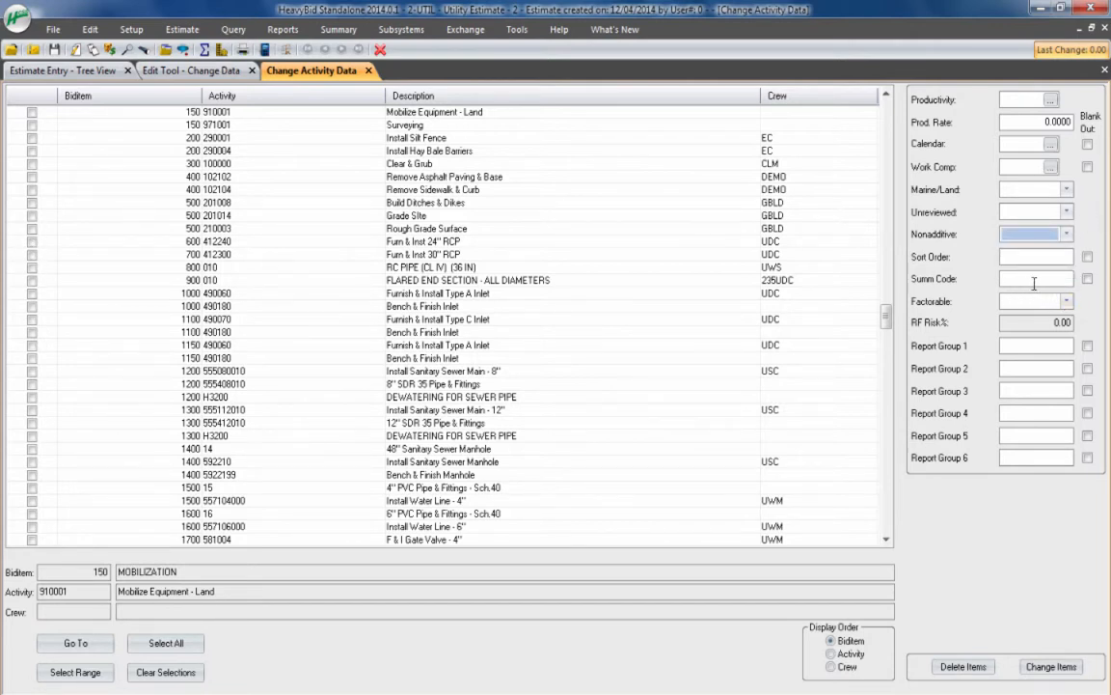
left_click(1030, 303)
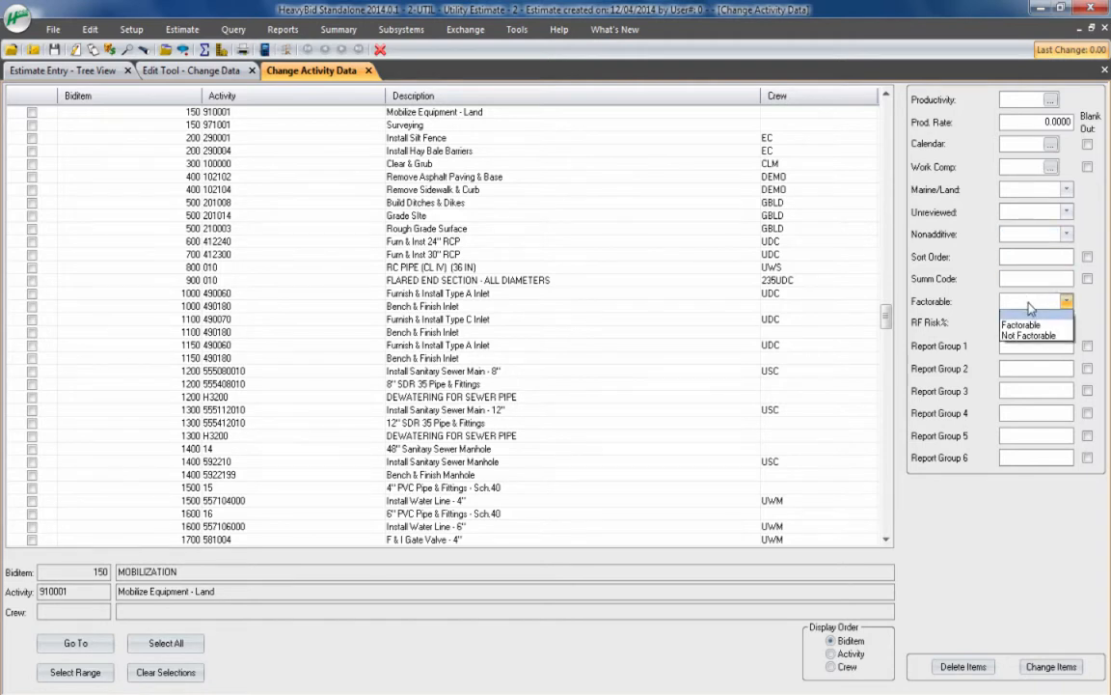
left_click(1088, 323)
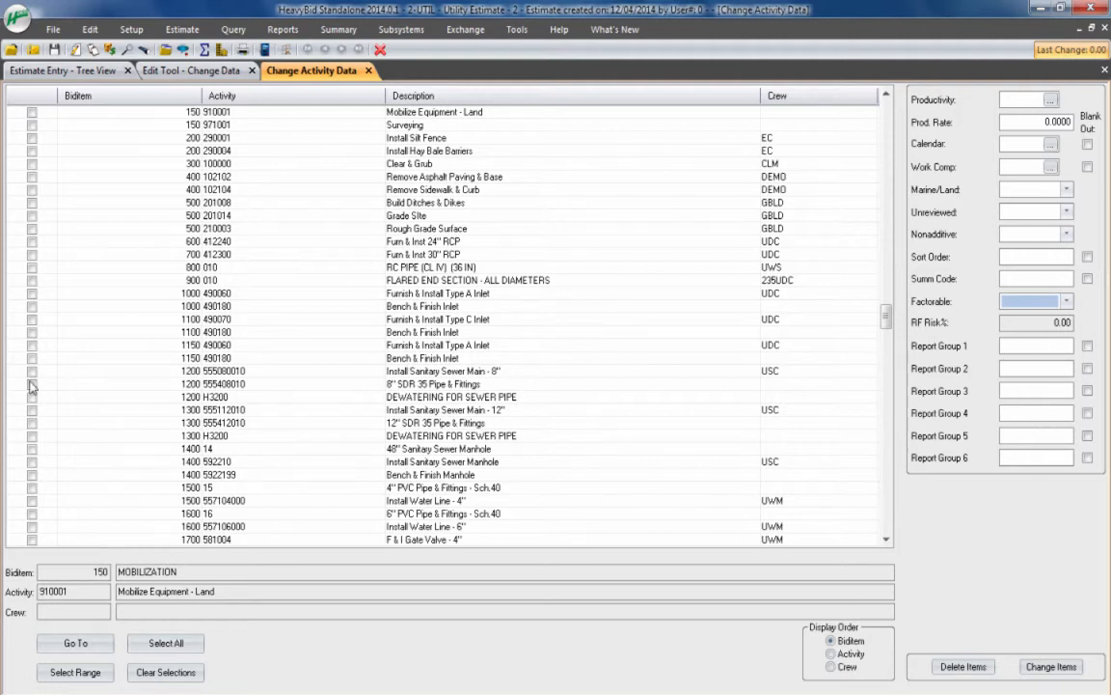
left_click(1008, 349)
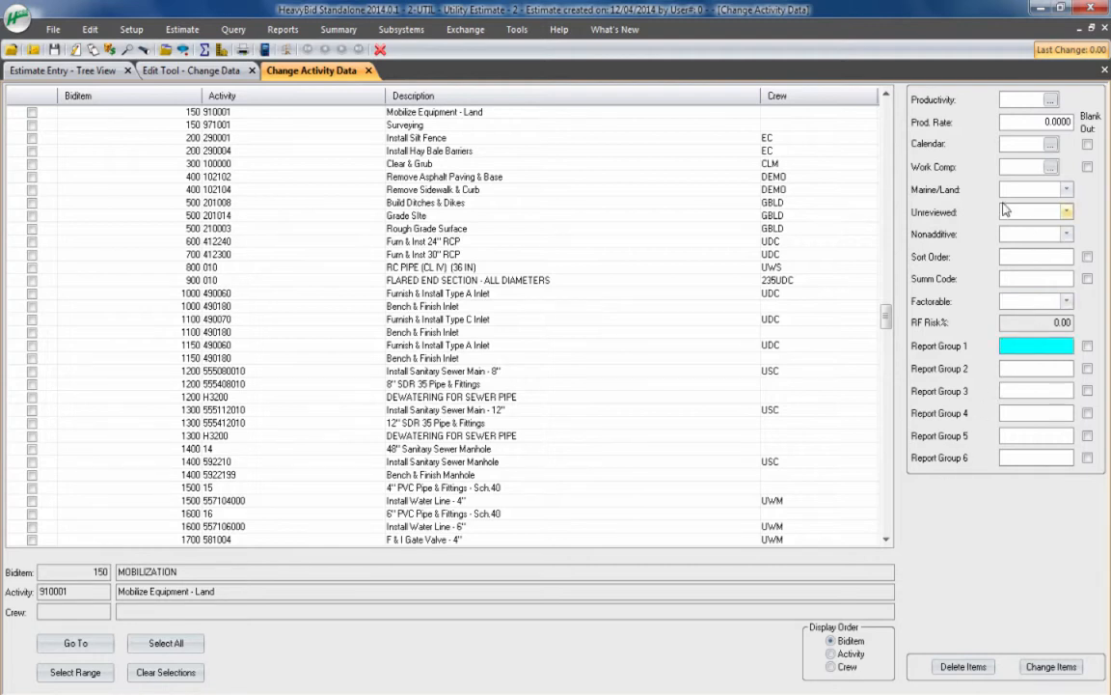